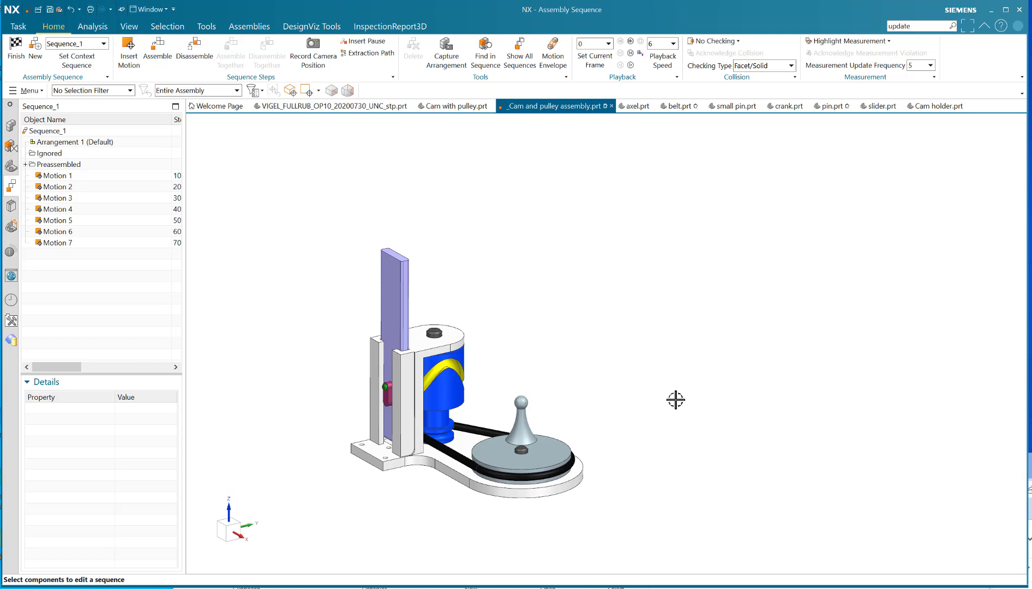
Step: Inspect the assembly, then play Sequence_1 forward through to its last frame
mouse_move(676, 400)
middle_down()
mouse_move(621, 385)
mouse_move(599, 391)
mouse_move(668, 387)
middle_up()
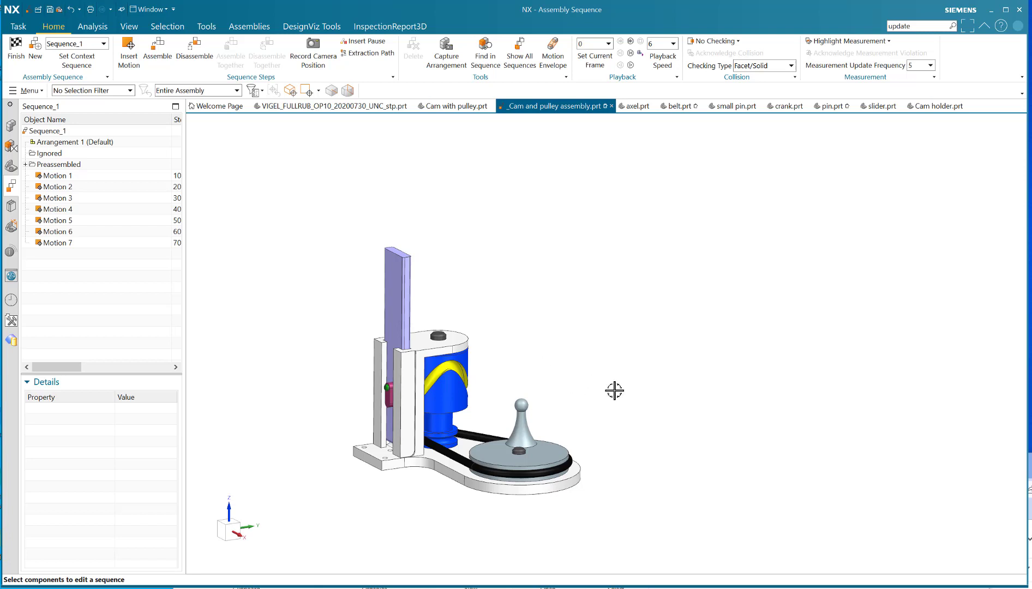
middle_drag(623, 393, 527, 403)
scroll(452, 398, down, 4)
scroll(590, 368, up, 5)
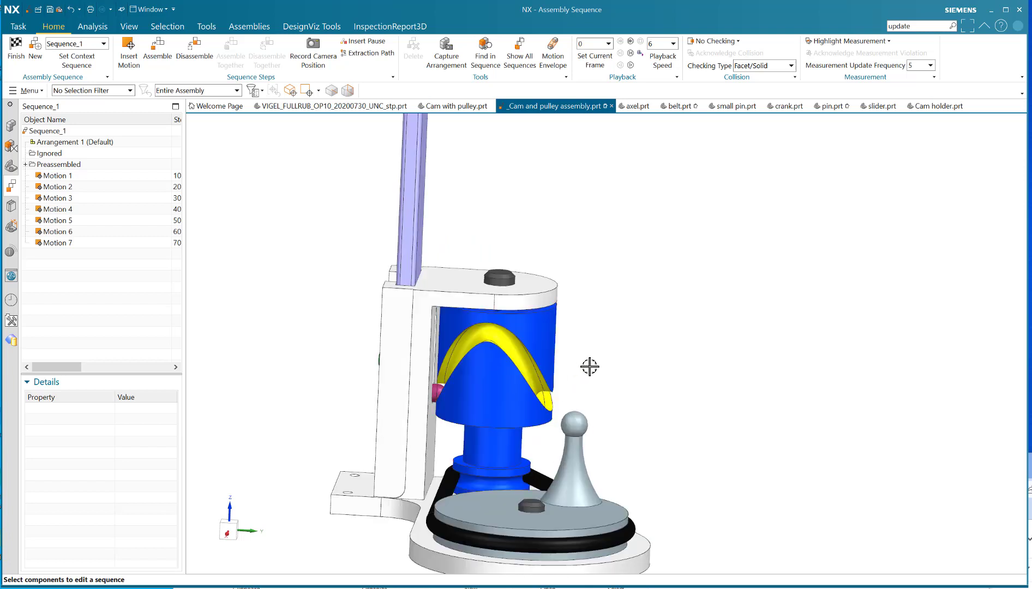
middle_drag(654, 391, 646, 416)
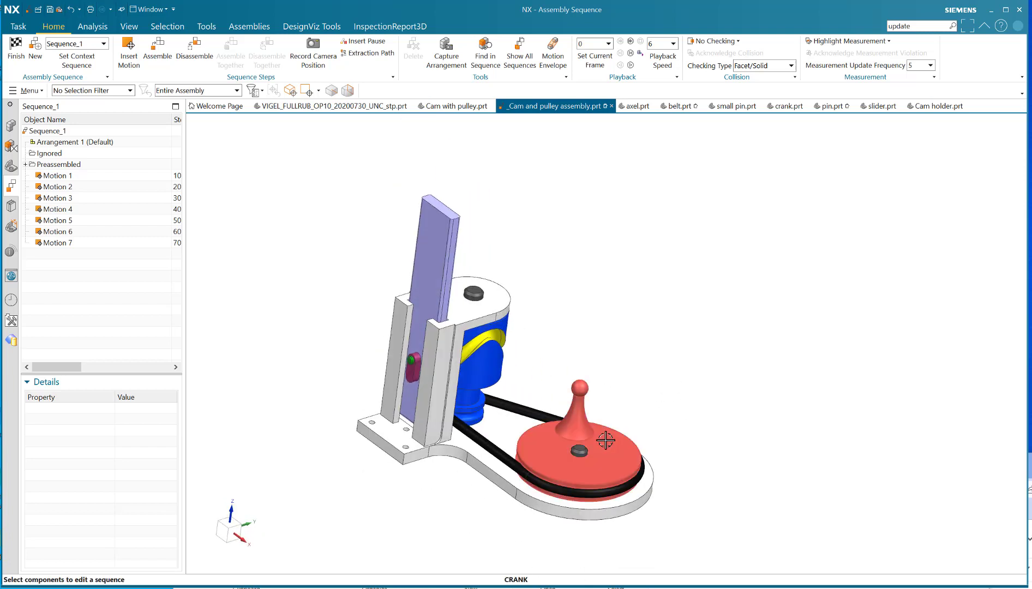
middle_drag(670, 367, 624, 349)
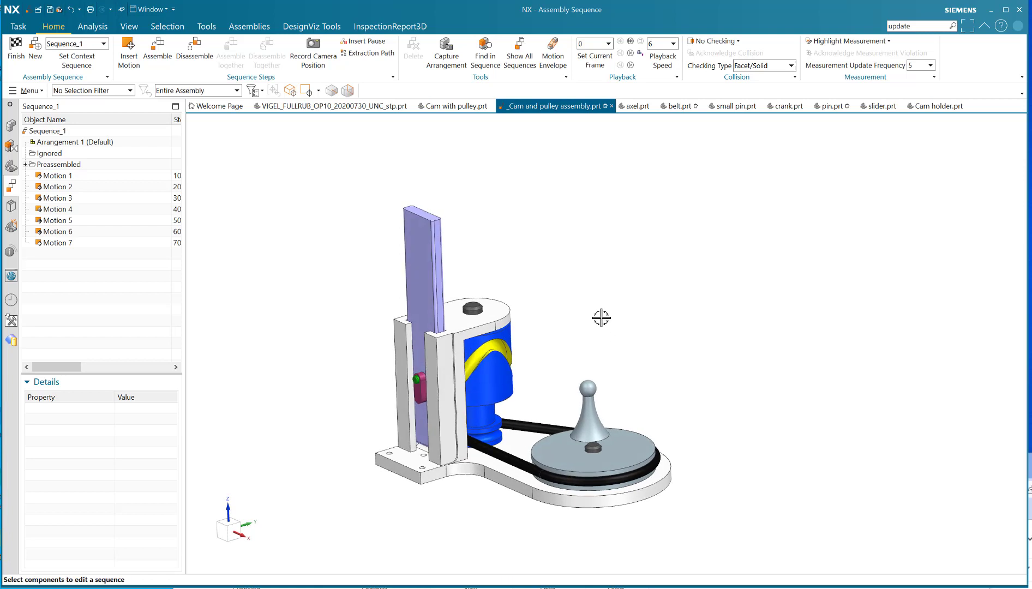
shift+middle_drag(599, 324, 603, 340)
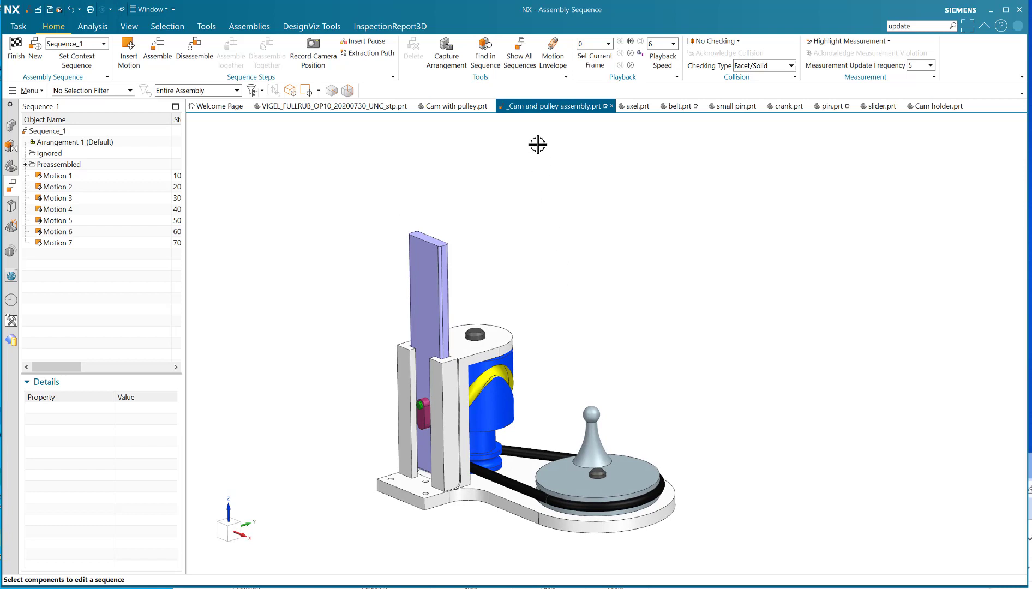
click(630, 54)
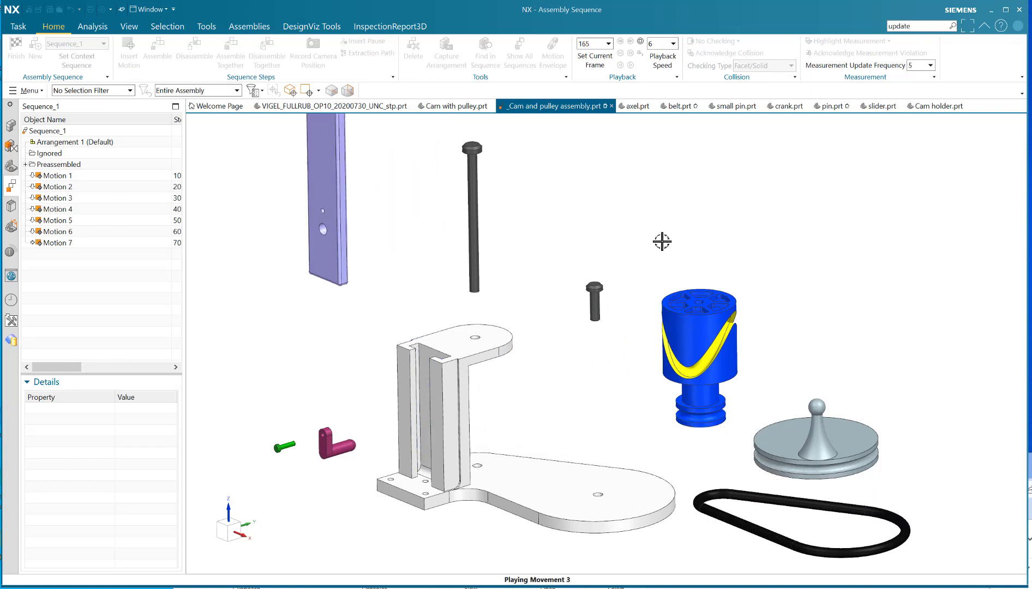
middle_drag(661, 240, 659, 197)
Step: Rewind the sequence to frame 0 and orbit the reassembled cam and pulley model
click(621, 41)
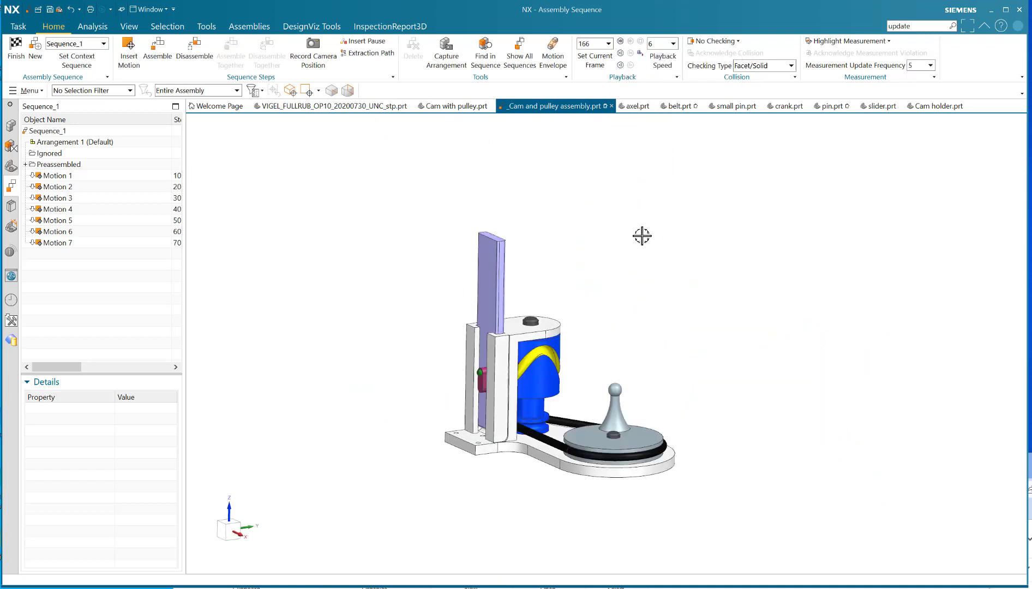
middle_drag(673, 304, 581, 372)
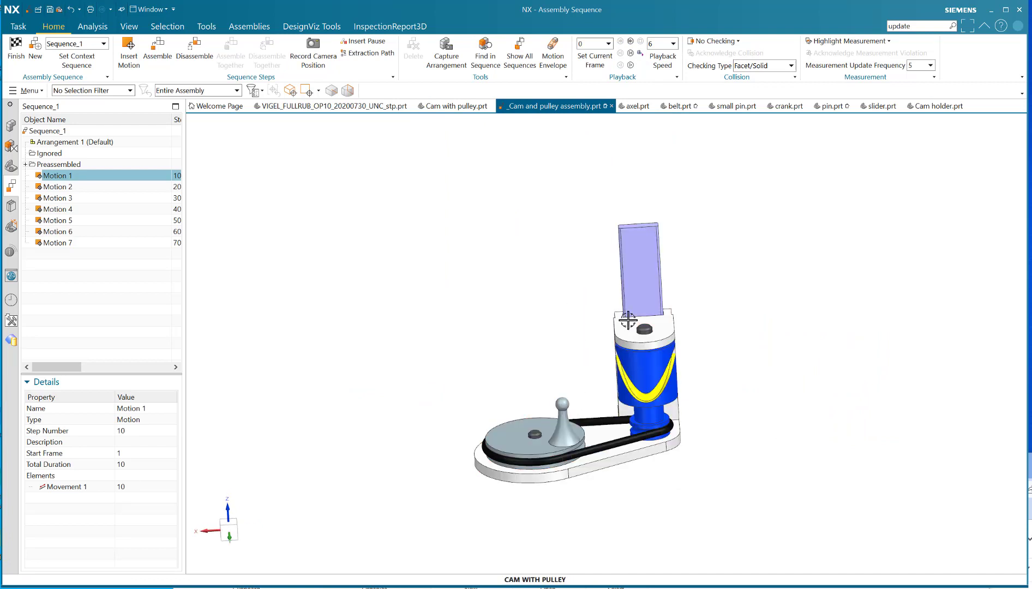
middle_drag(728, 361, 787, 353)
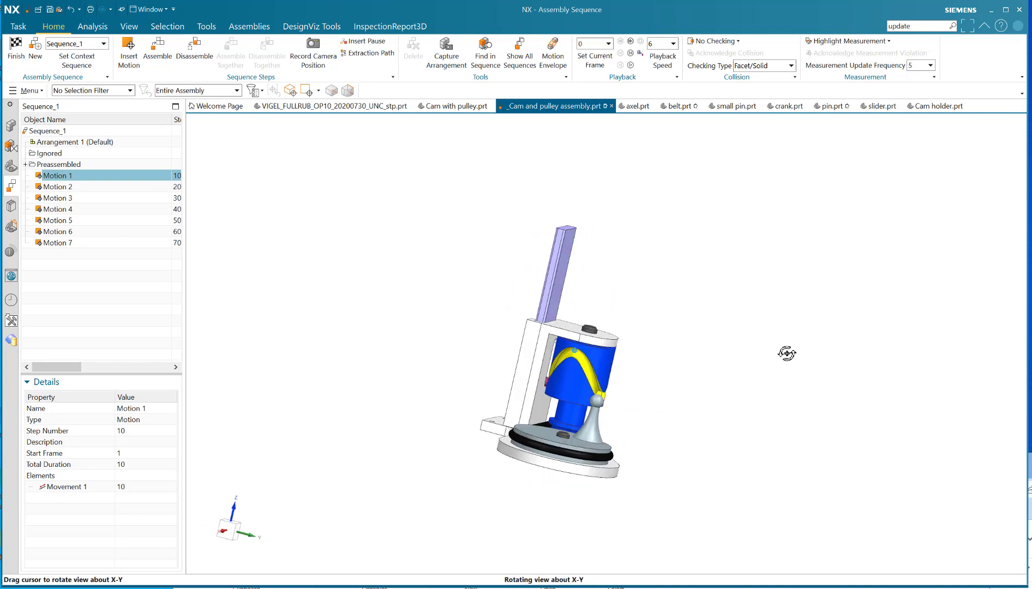
scroll(534, 386, up, 5)
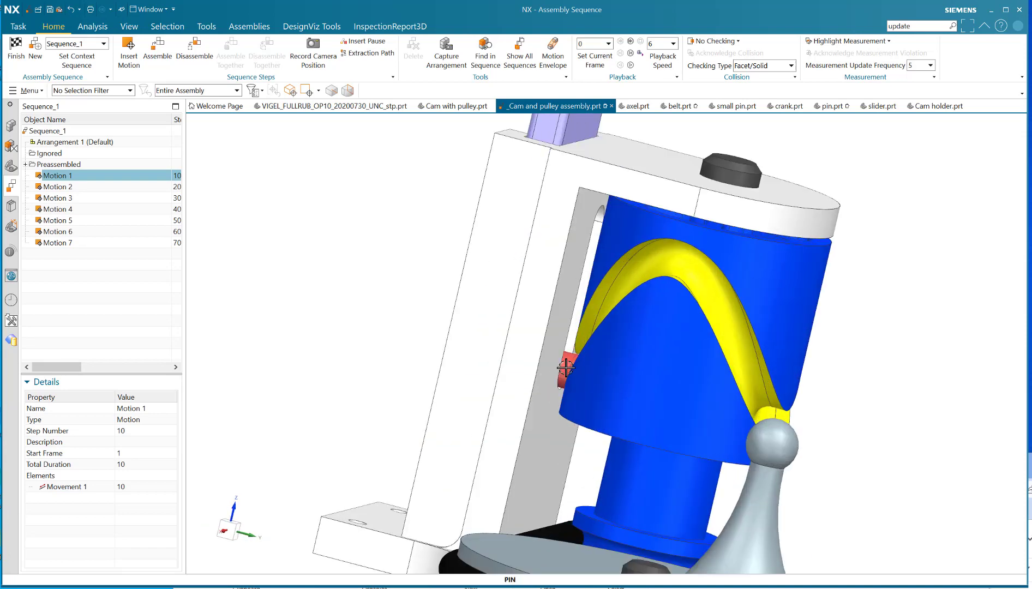
scroll(566, 368, down, 3)
middle_drag(566, 368, 474, 266)
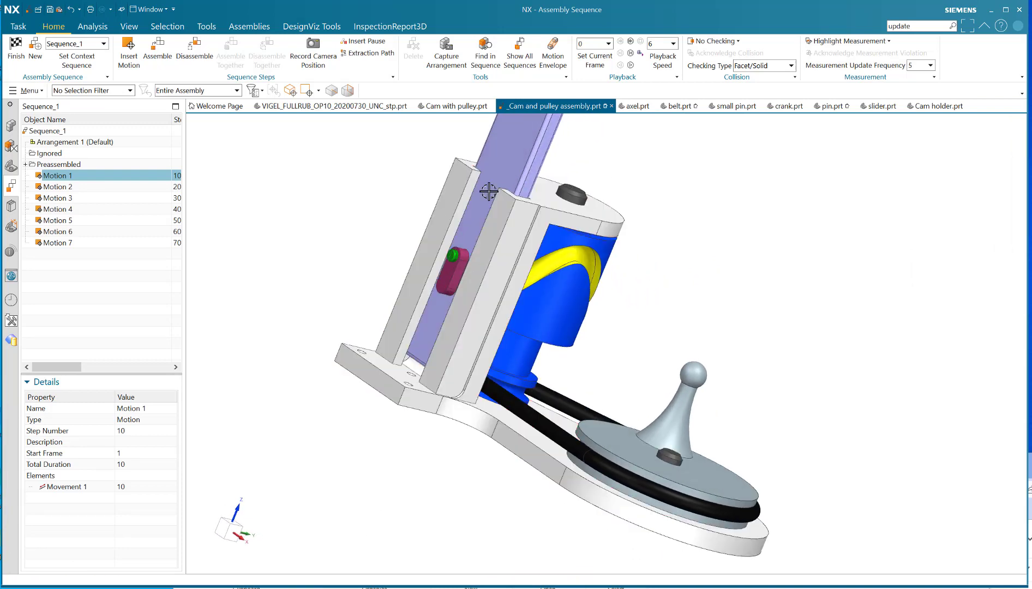
scroll(700, 302, down, 2)
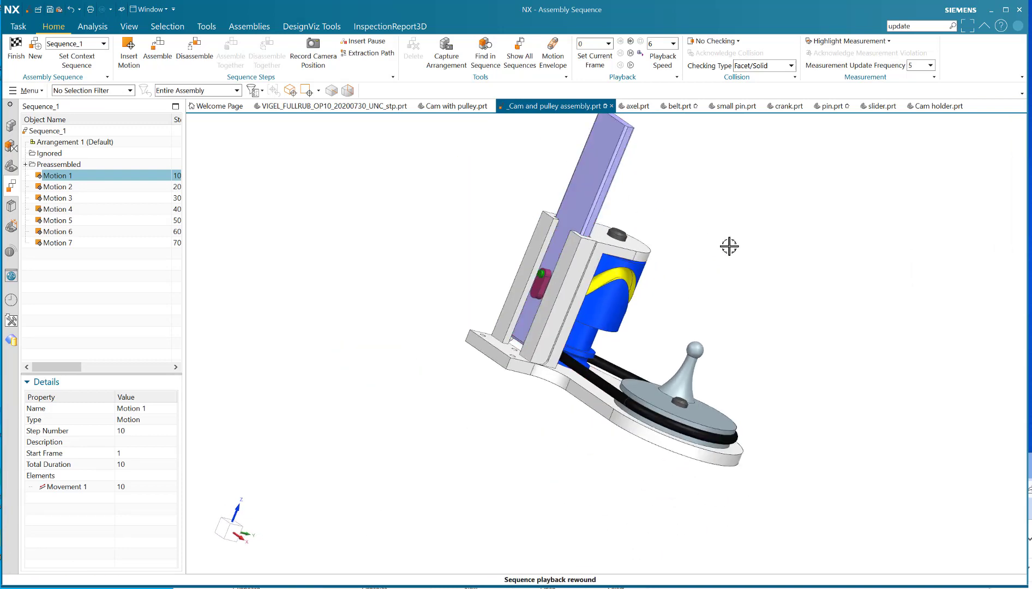
middle_drag(729, 246, 691, 275)
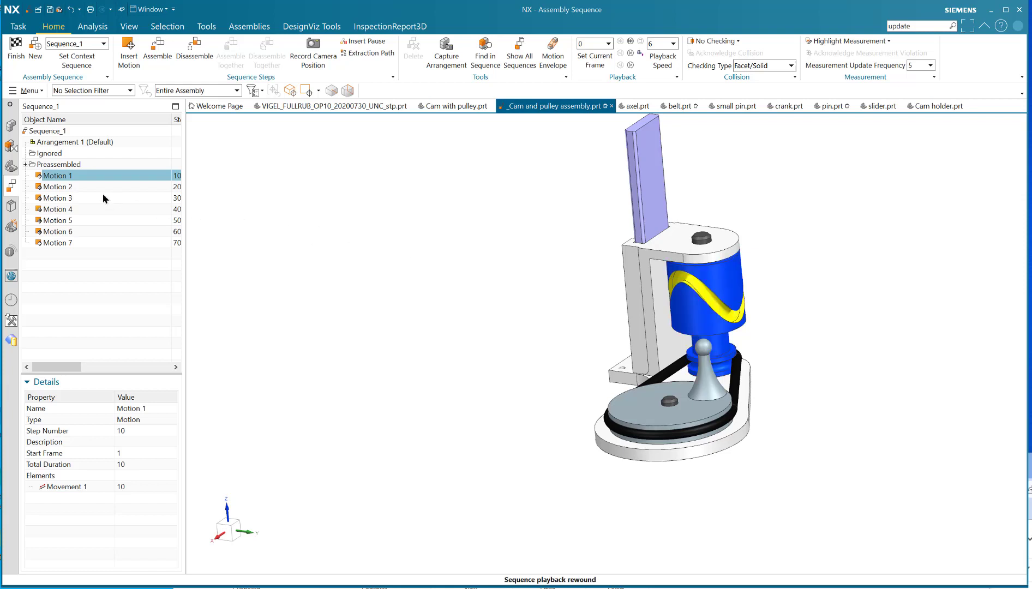
Step: Show the Assembly Navigator, select Cam with pulley, and finish the assembly sequence
click(12, 166)
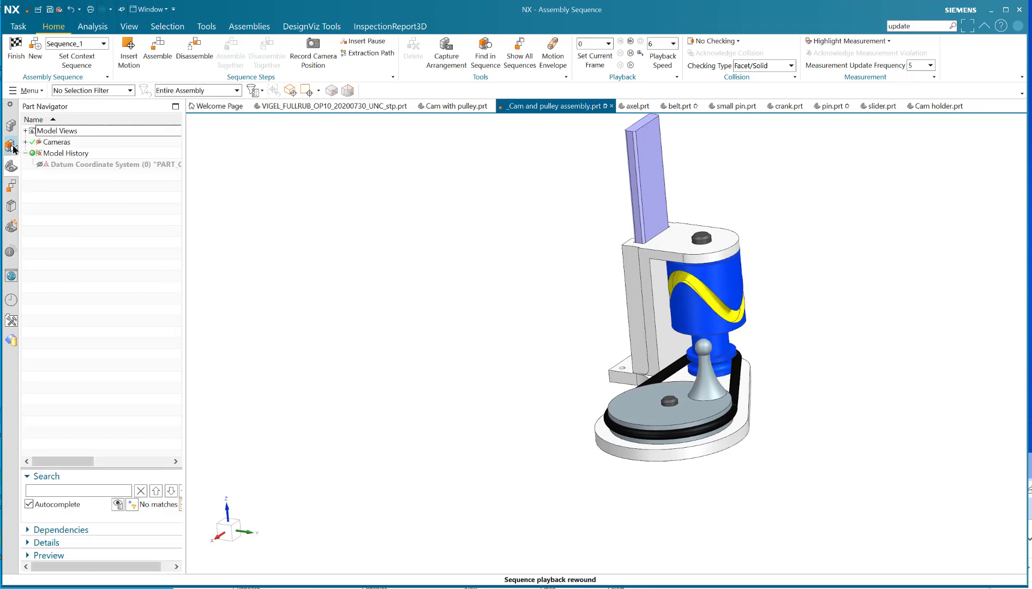
click(14, 149)
click(12, 127)
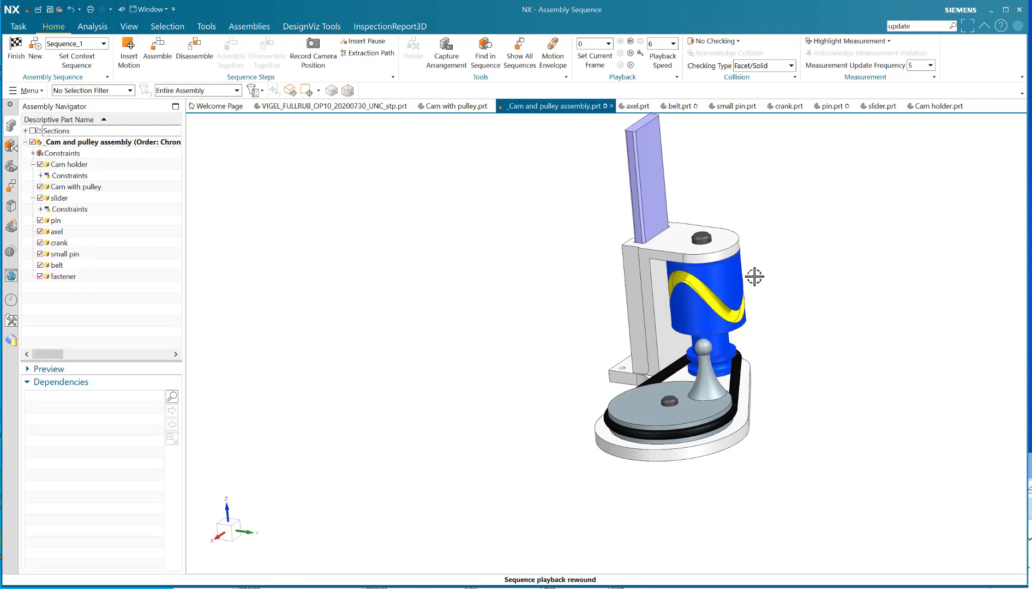
click(107, 188)
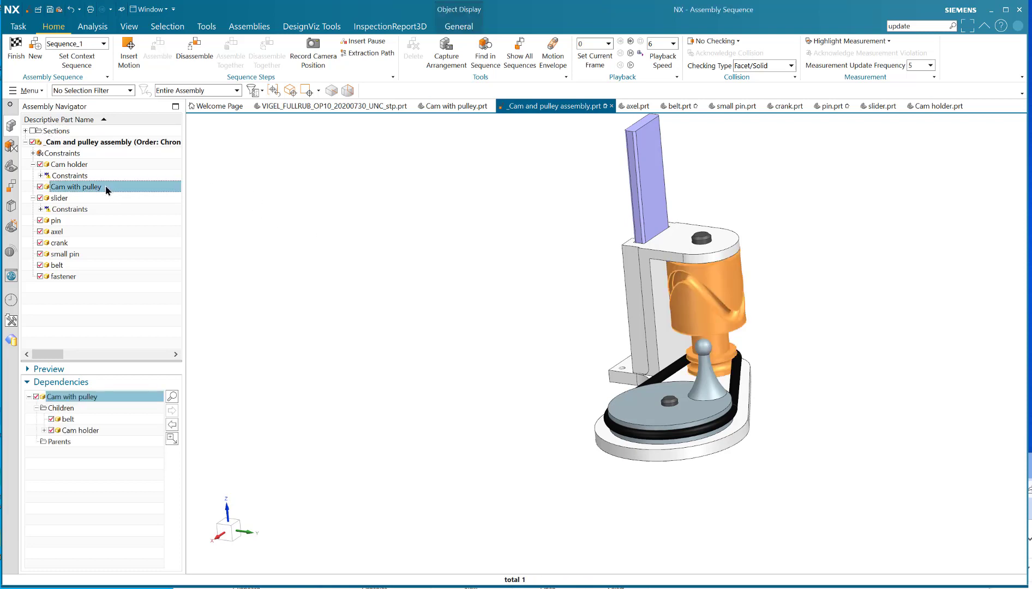
right_click(122, 188)
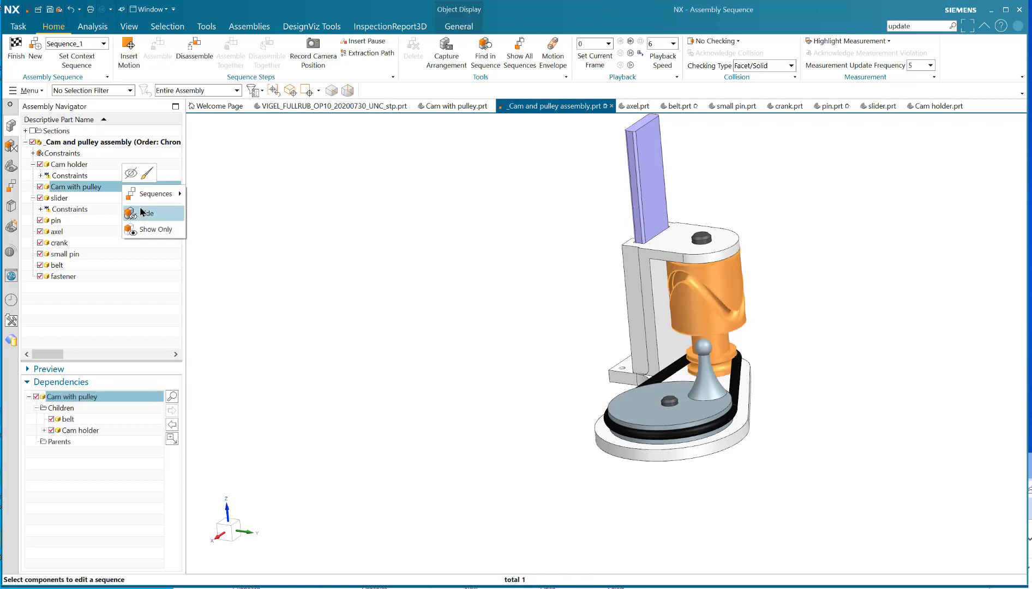
click(109, 189)
click(16, 49)
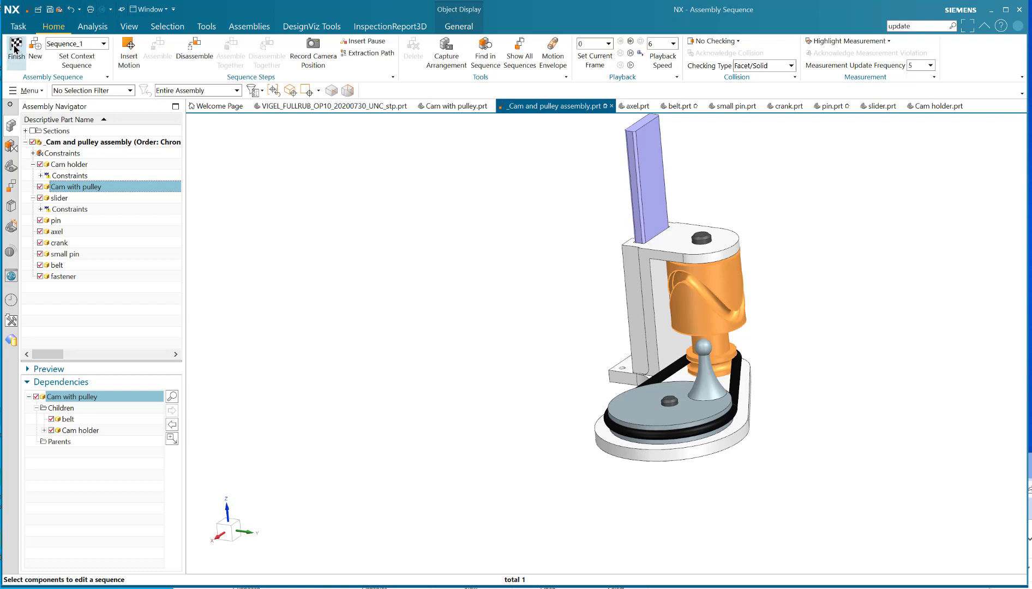
right_click(109, 185)
Step: Open Cam with pulley in its own window and orbit the cam beside its sine-wave spline
click(218, 209)
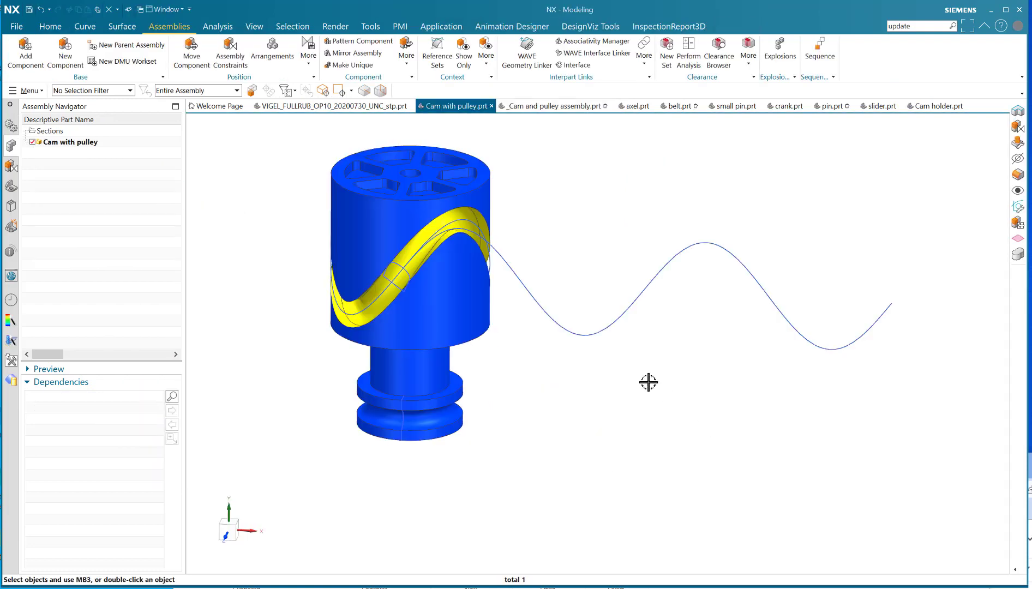
mouse_move(586, 366)
middle_down()
mouse_move(636, 359)
mouse_move(627, 368)
mouse_move(595, 356)
mouse_move(589, 372)
middle_up()
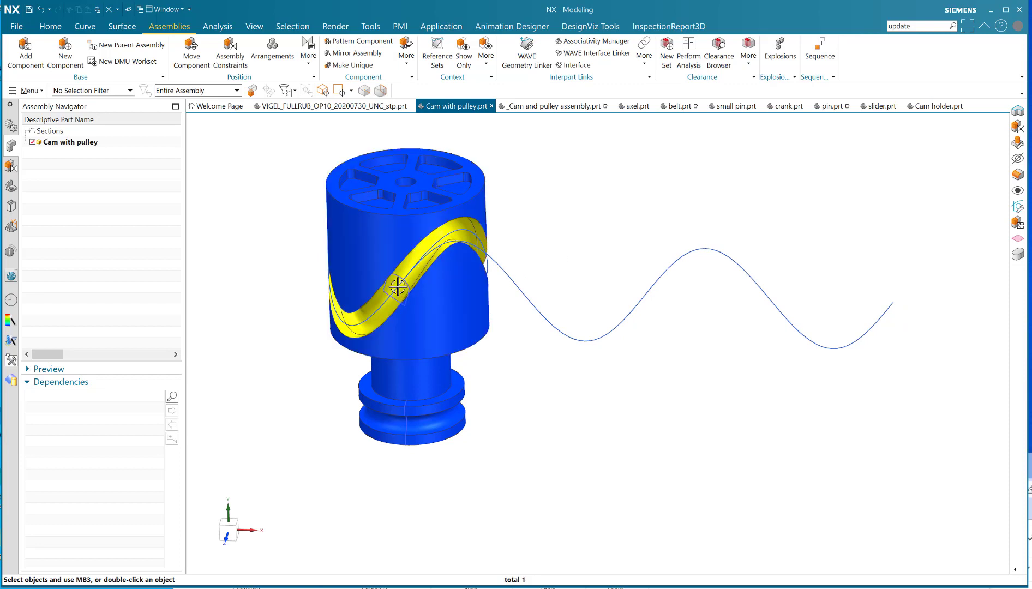
mouse_move(399, 285)
middle_down()
mouse_move(375, 313)
mouse_move(381, 288)
middle_up()
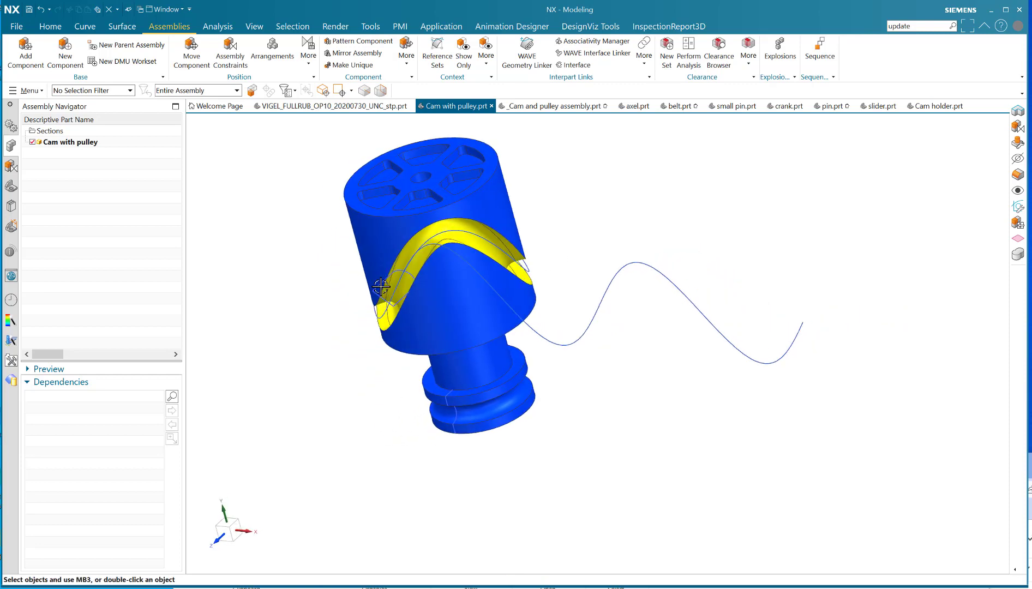
click(387, 306)
middle_drag(480, 359, 486, 329)
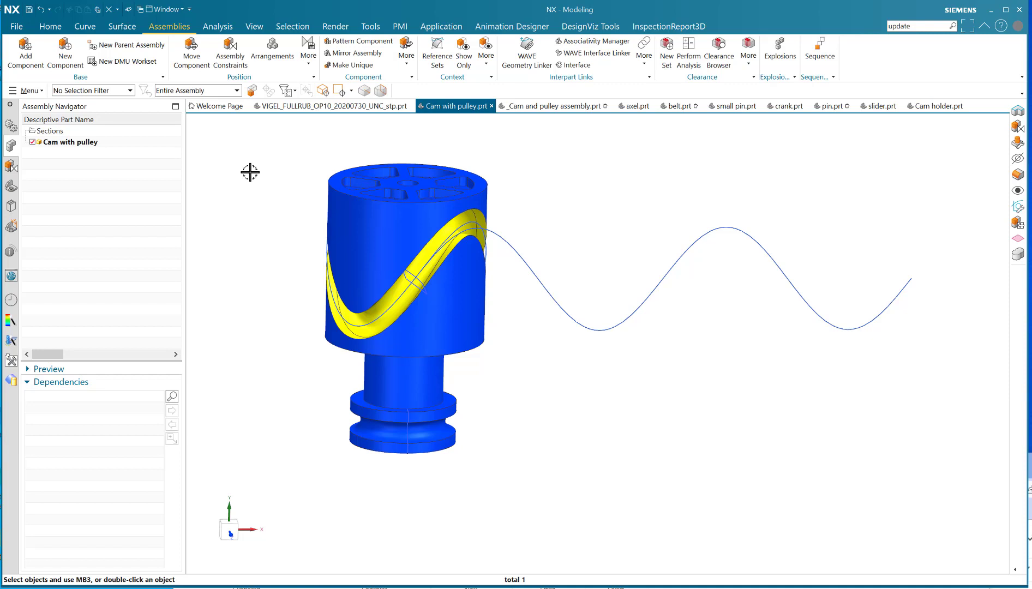
right_click(288, 172)
right_click(282, 176)
key(ctrl+e)
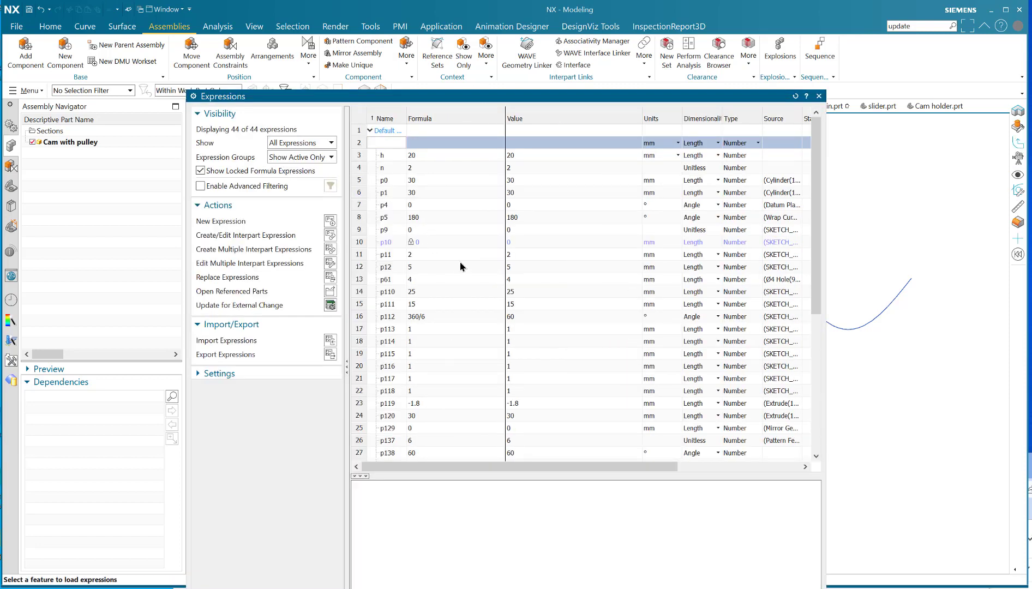
drag(816, 235, 806, 407)
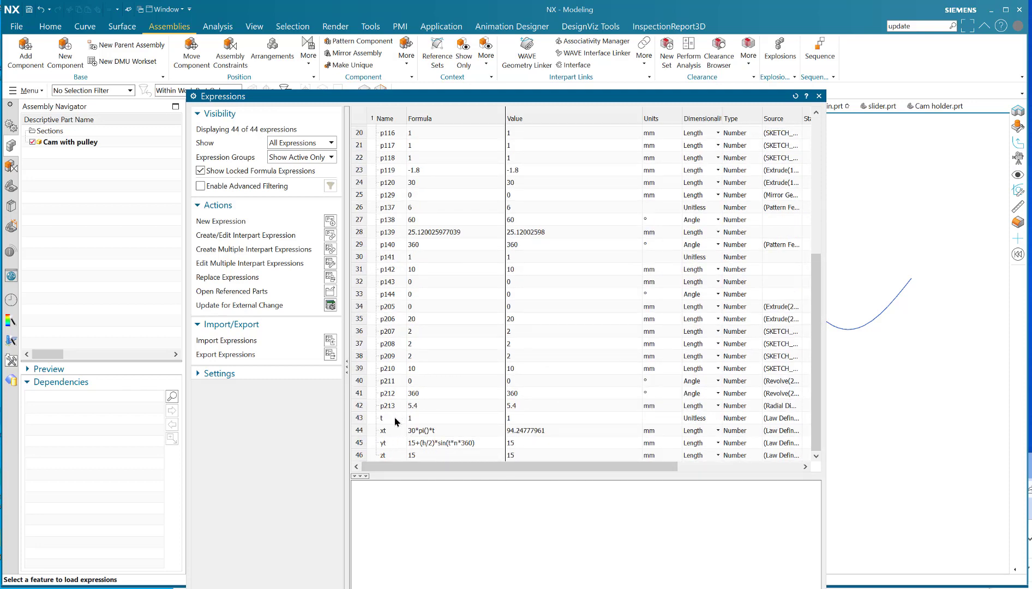
drag(811, 375, 800, 219)
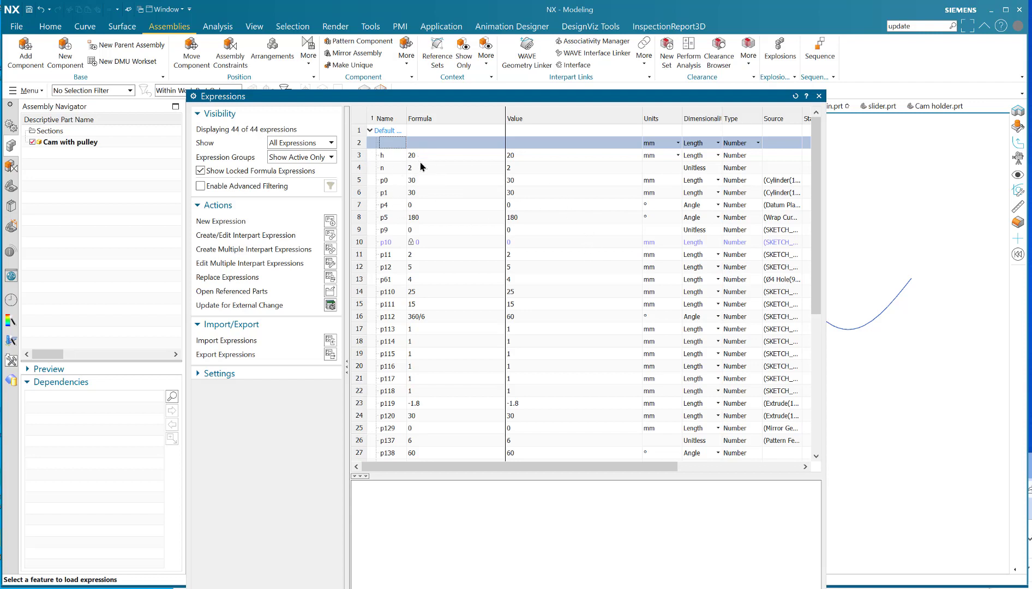
drag(813, 211, 813, 348)
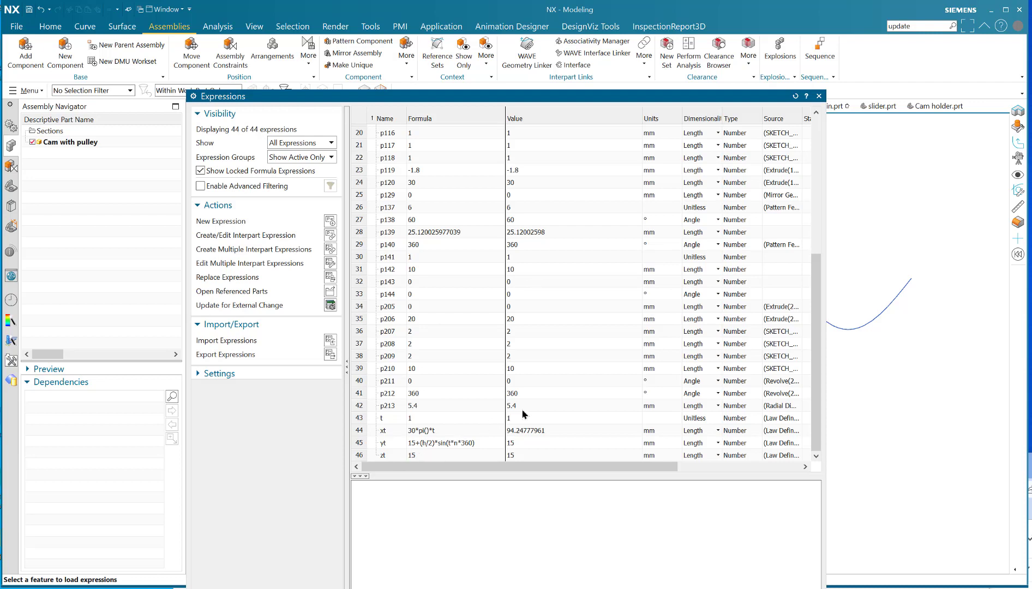
Step: Close the expressions list and open the parent _Cam and pulley assembly in a window
key(Return)
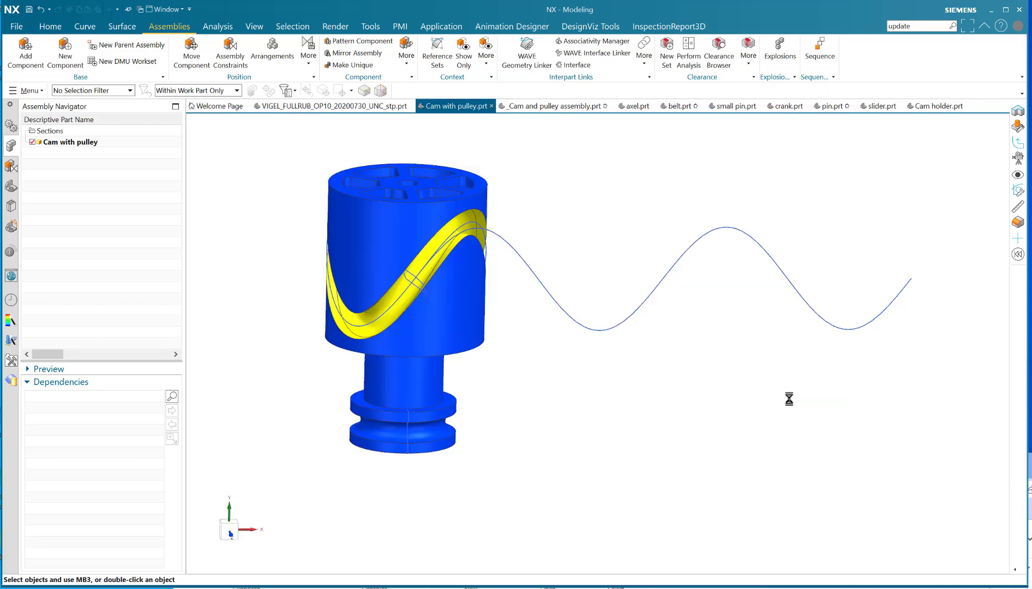
mouse_move(605, 227)
middle_down()
mouse_move(603, 298)
mouse_move(598, 229)
middle_up()
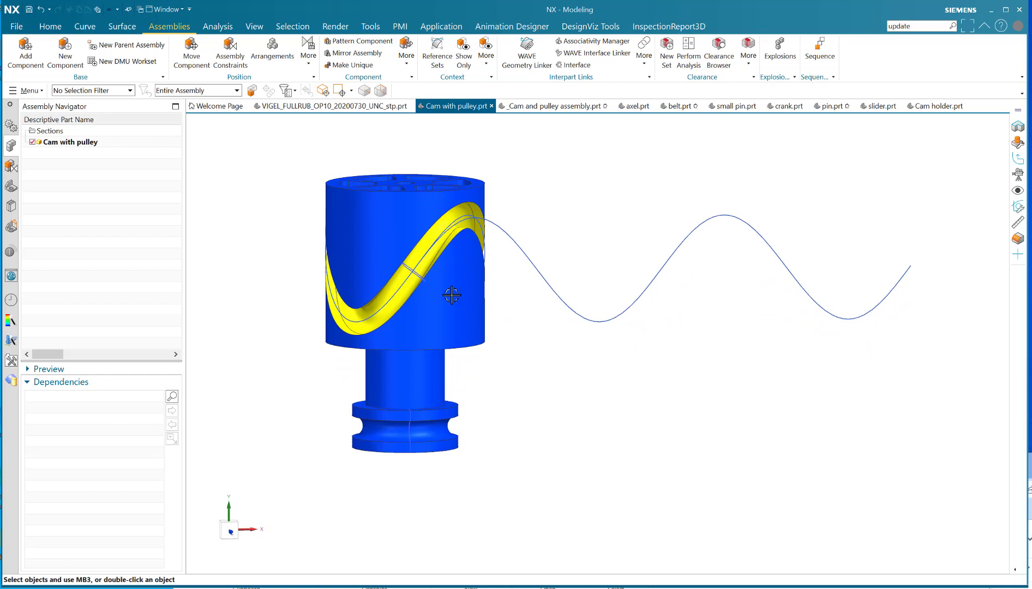
click(108, 143)
right_click(107, 143)
mouse_move(196, 149)
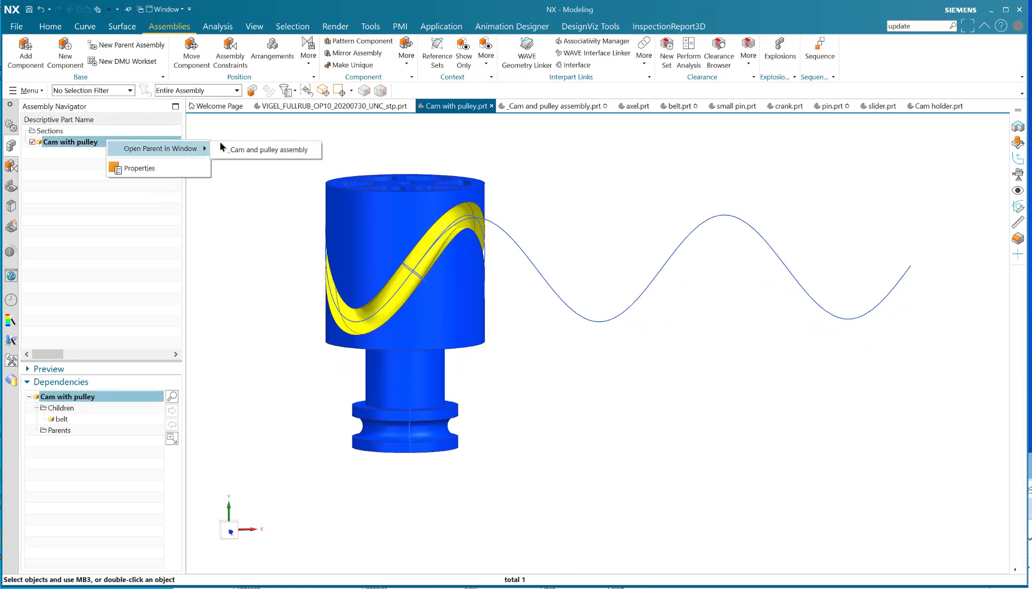
click(255, 150)
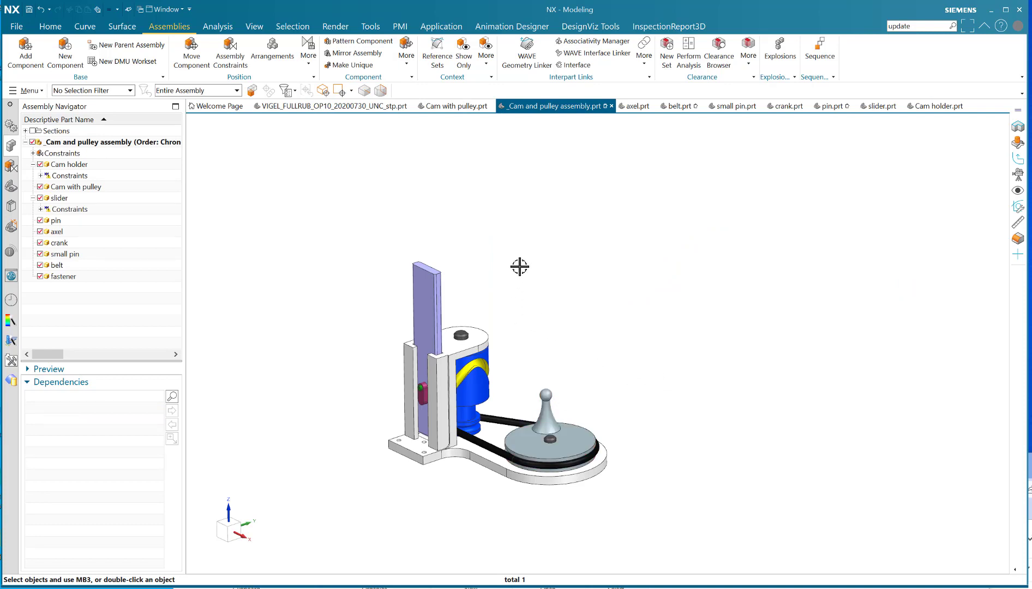
Step: List the assembly constraints such as Fix, Concentric, Center and Touch in the Constraint Navigator
scroll(516, 336, up, 2)
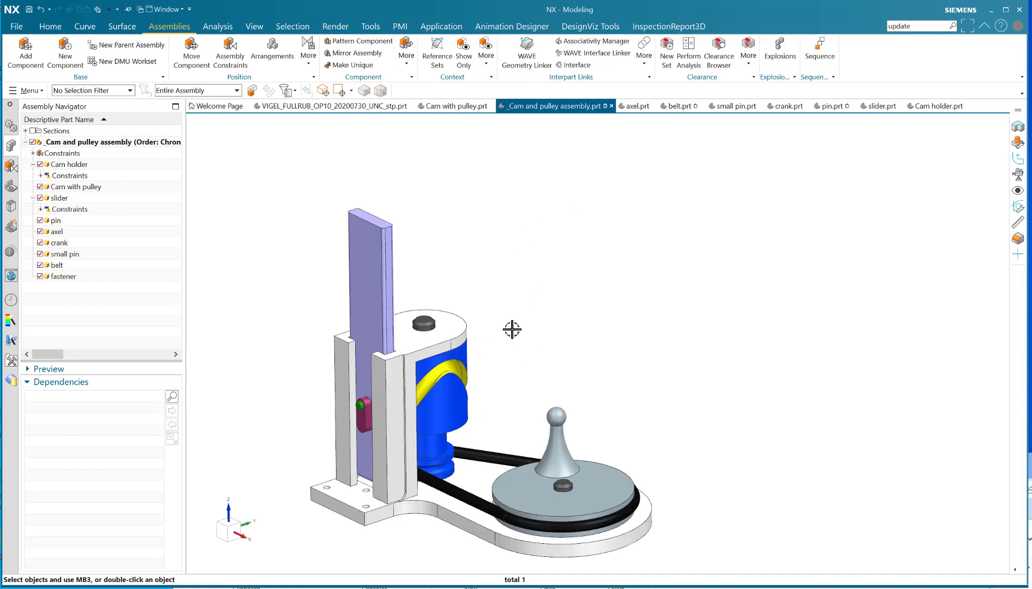
scroll(516, 336, down, 1)
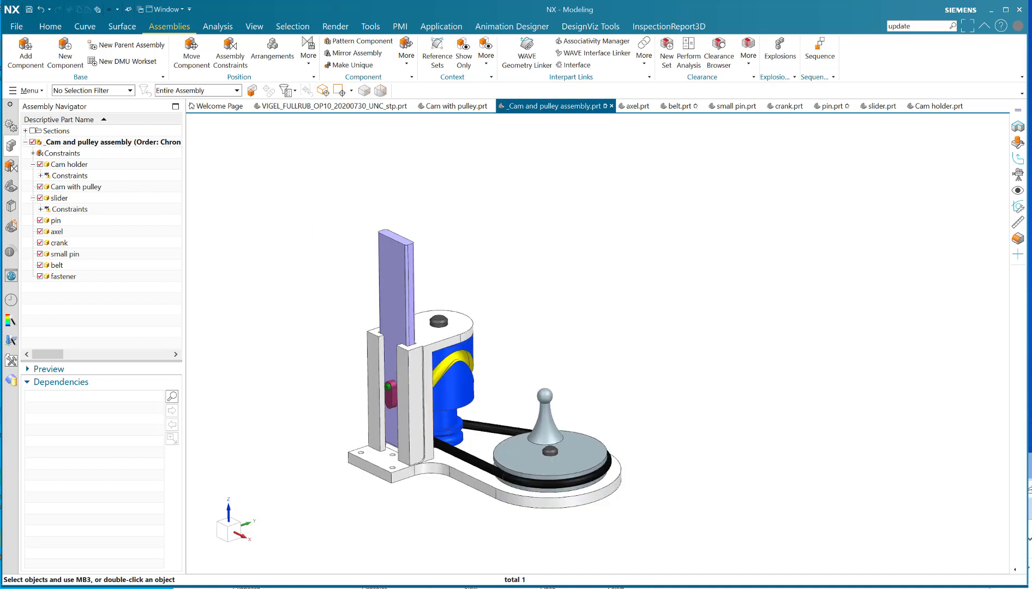
click(11, 167)
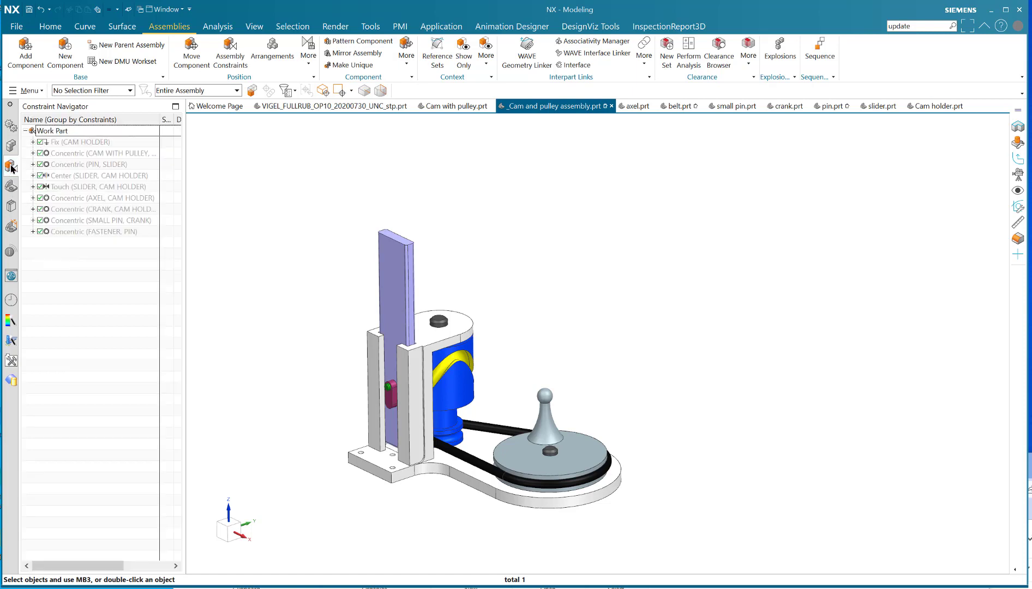
click(67, 235)
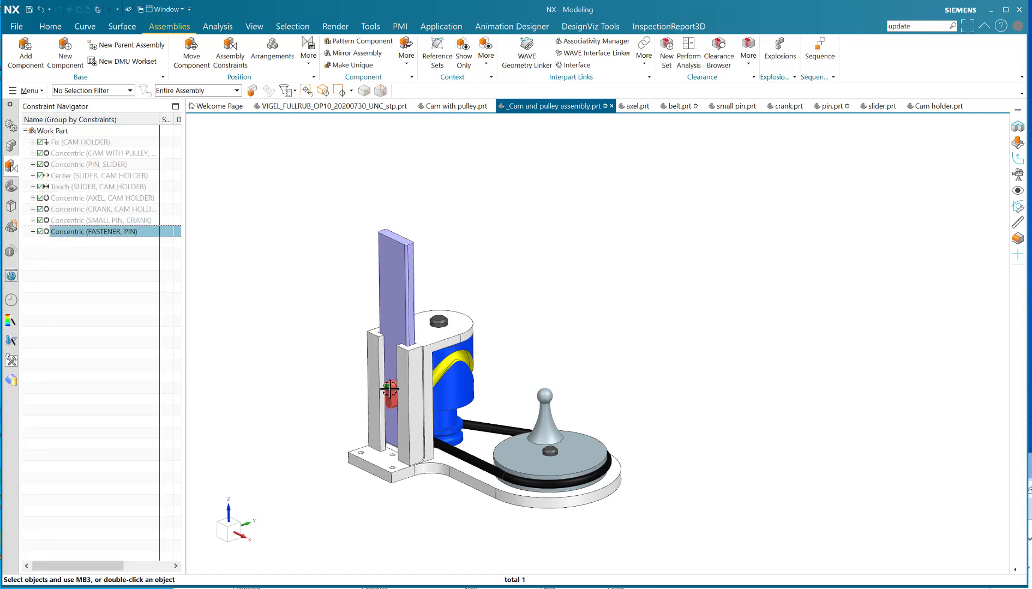
scroll(392, 404, up, 1)
click(81, 221)
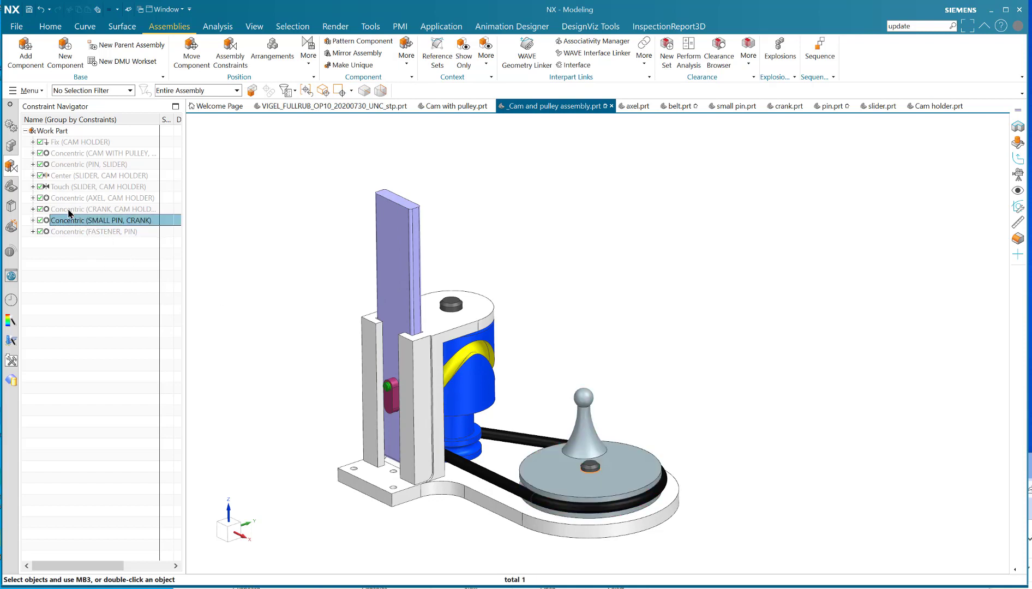
click(68, 211)
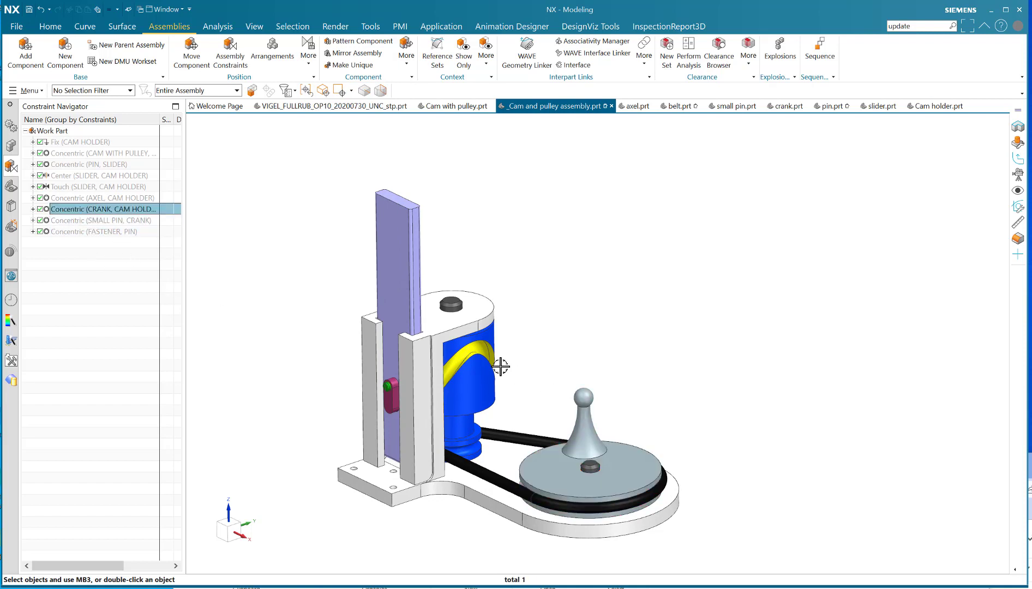
middle_drag(518, 347, 567, 359)
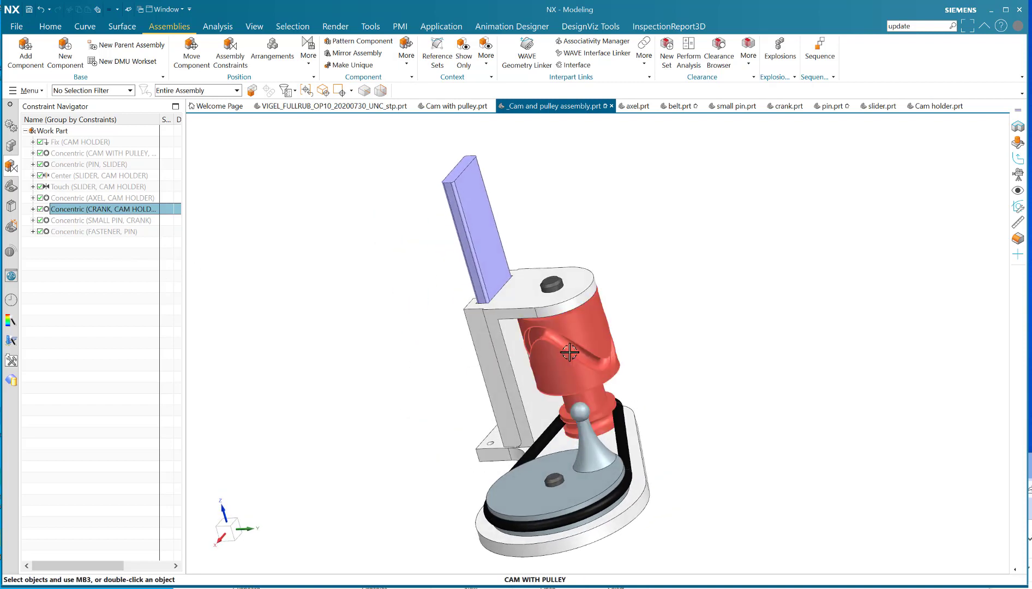
click(567, 358)
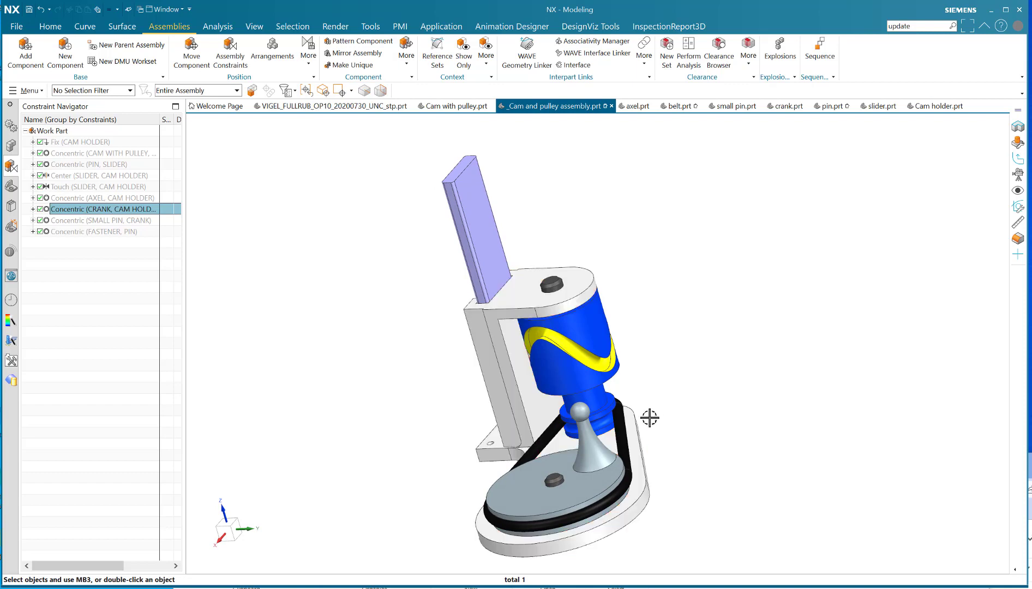
middle_drag(339, 327, 370, 301)
scroll(371, 302, down, 2)
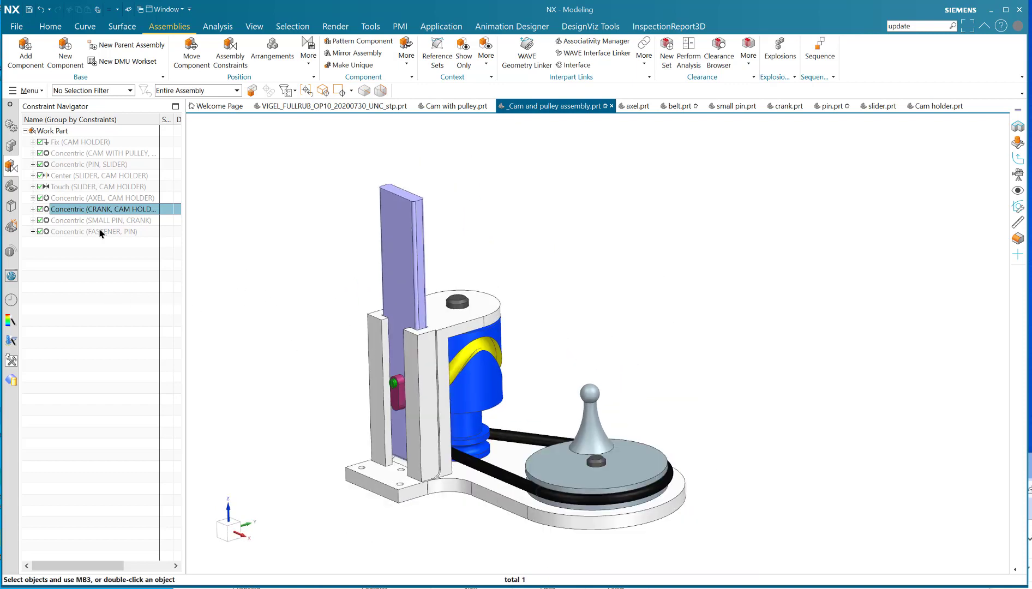
click(64, 187)
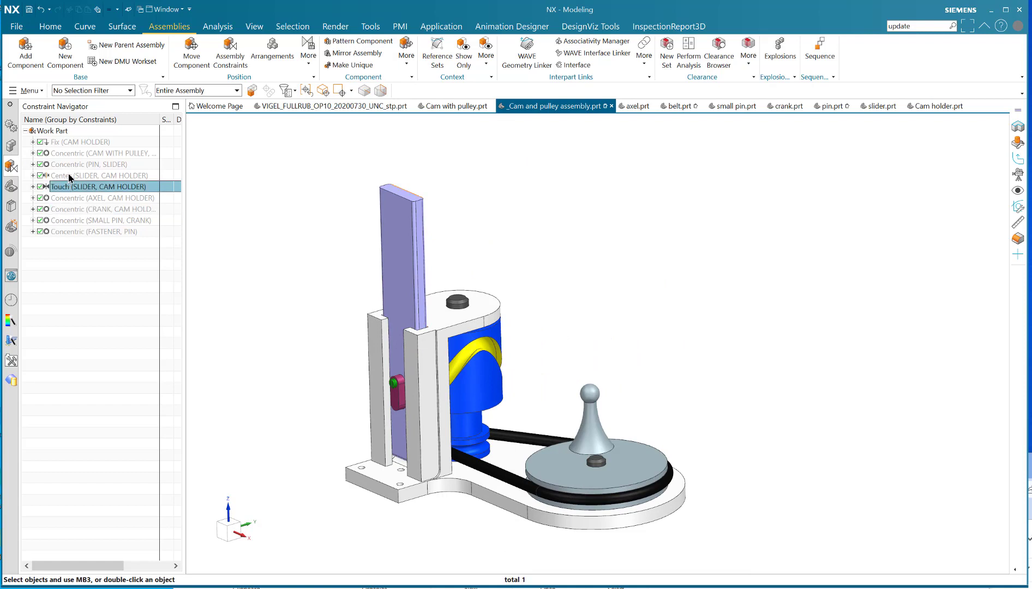
click(70, 176)
click(90, 251)
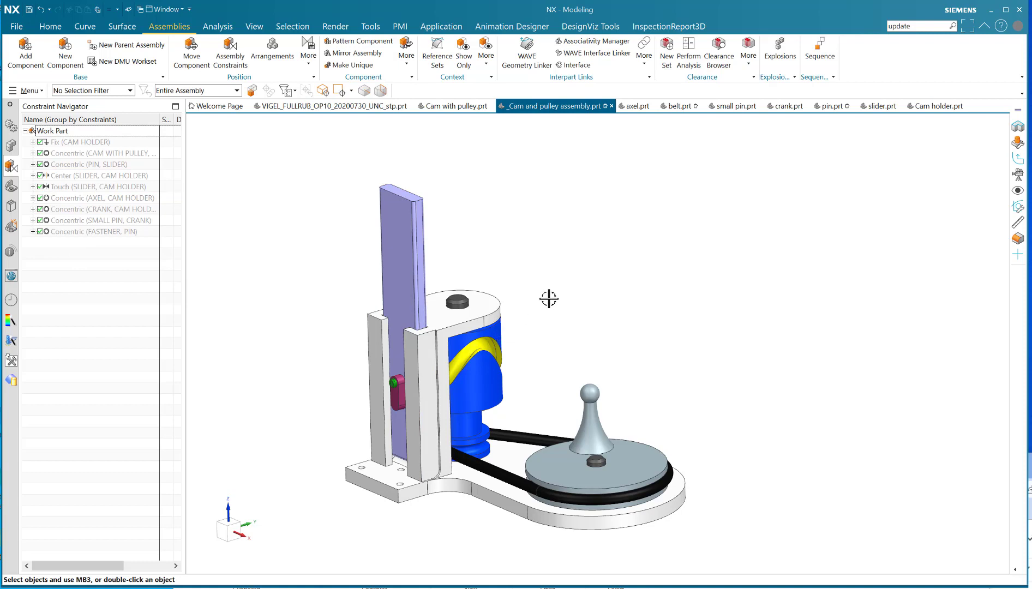
middle_drag(567, 307, 566, 310)
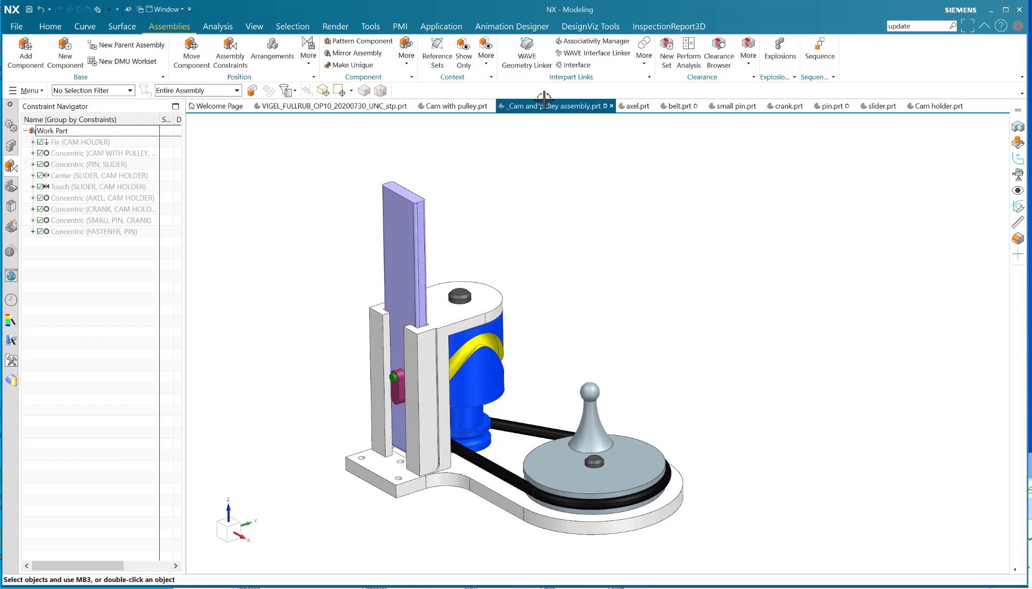
Step: Switch to Animation Designer and show Solution1's folder tree in the Animation Navigator
click(502, 27)
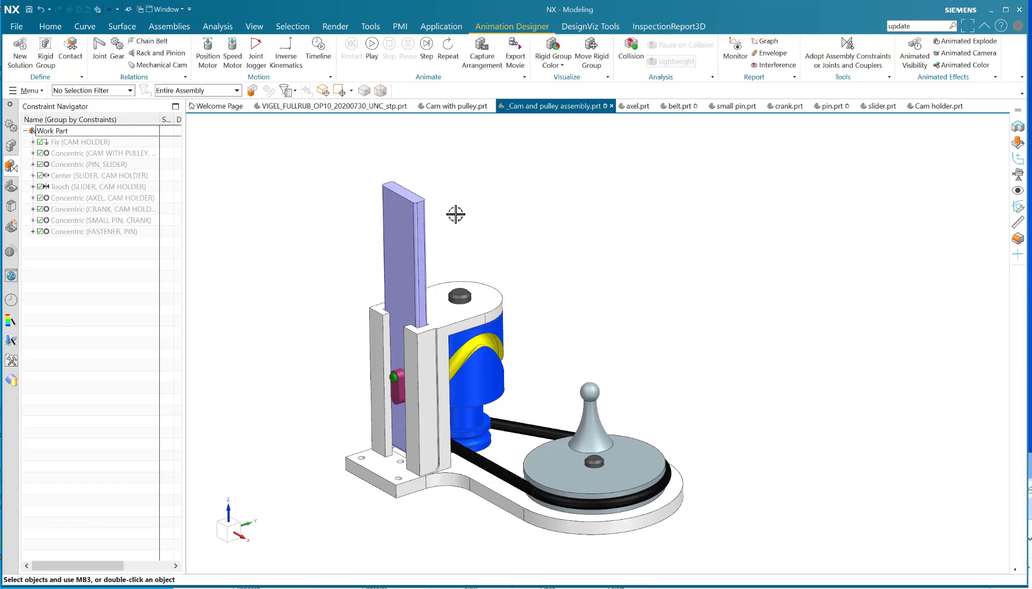
click(11, 127)
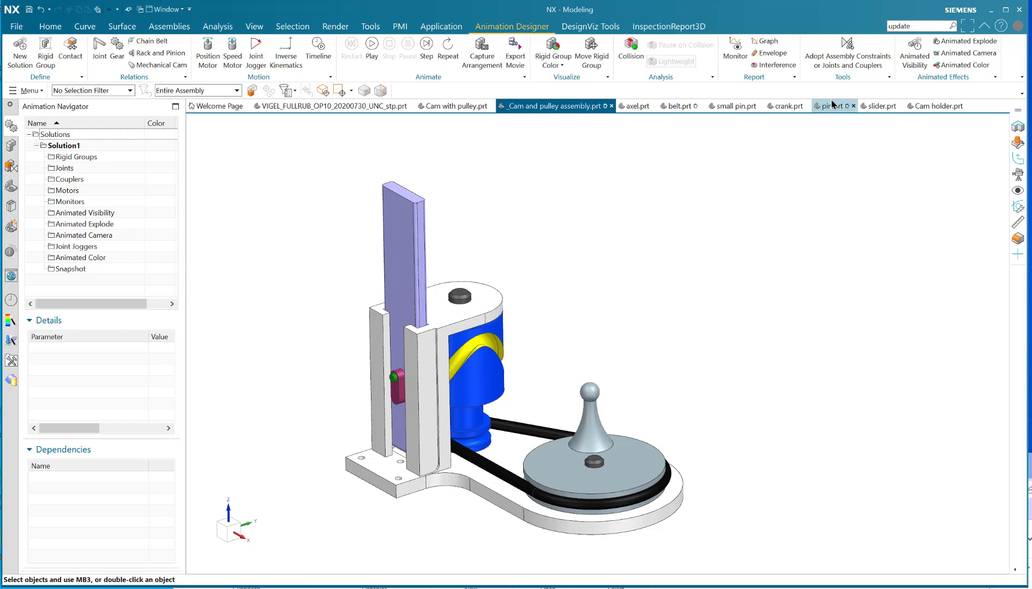
Step: Adopt the assembly constraints, including the revolute joints and Slider Joint (1), as rigid groups and joints
click(847, 50)
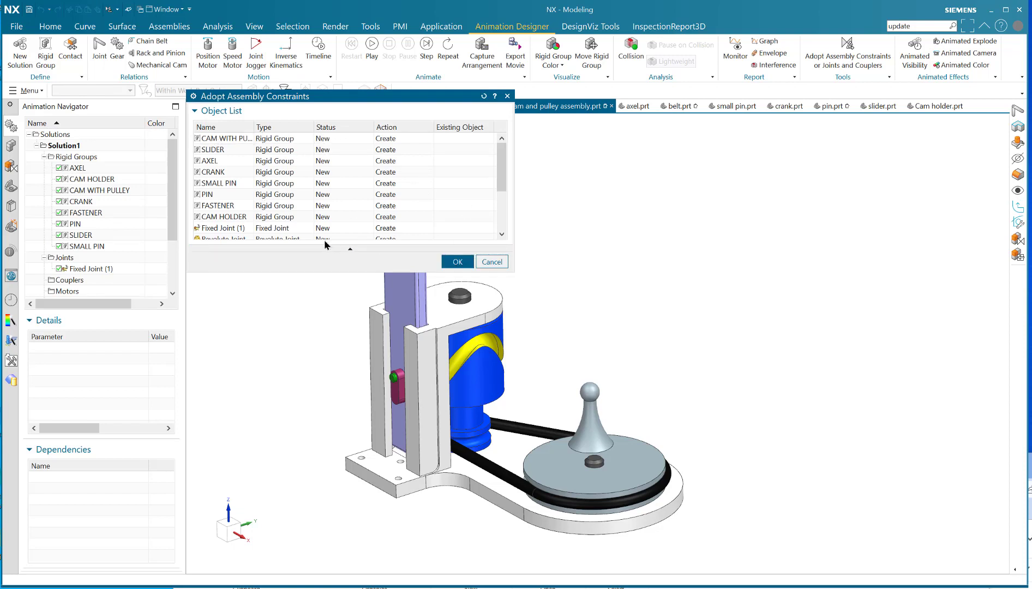
drag(313, 271, 311, 388)
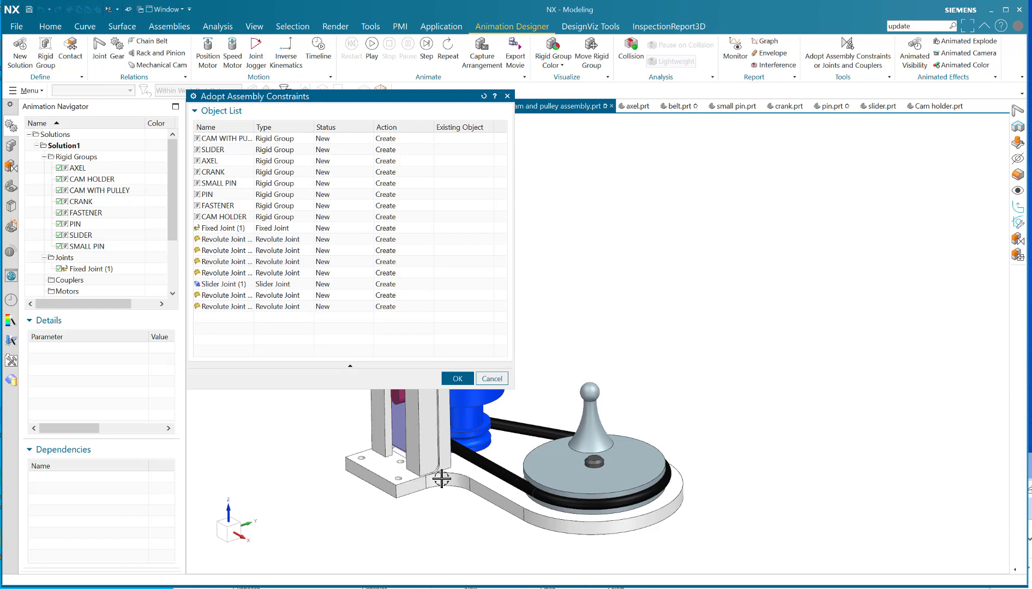
click(217, 250)
click(217, 263)
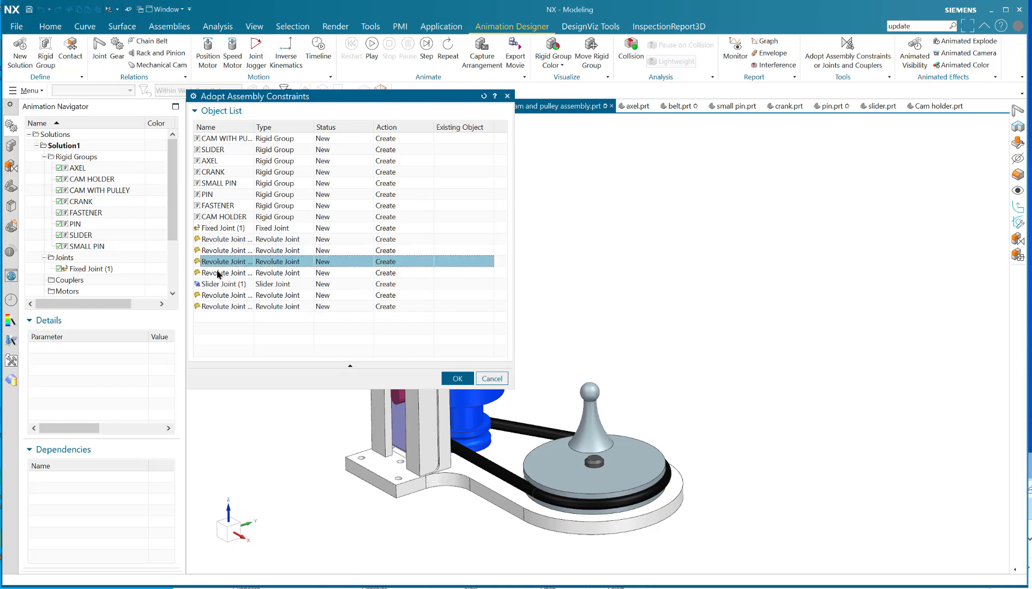
click(217, 273)
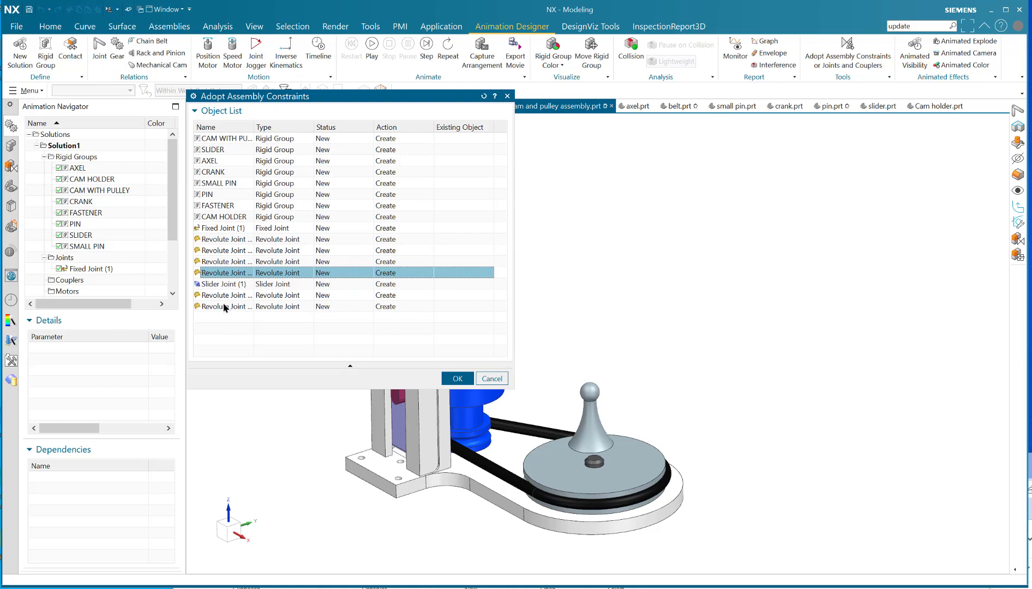
click(217, 285)
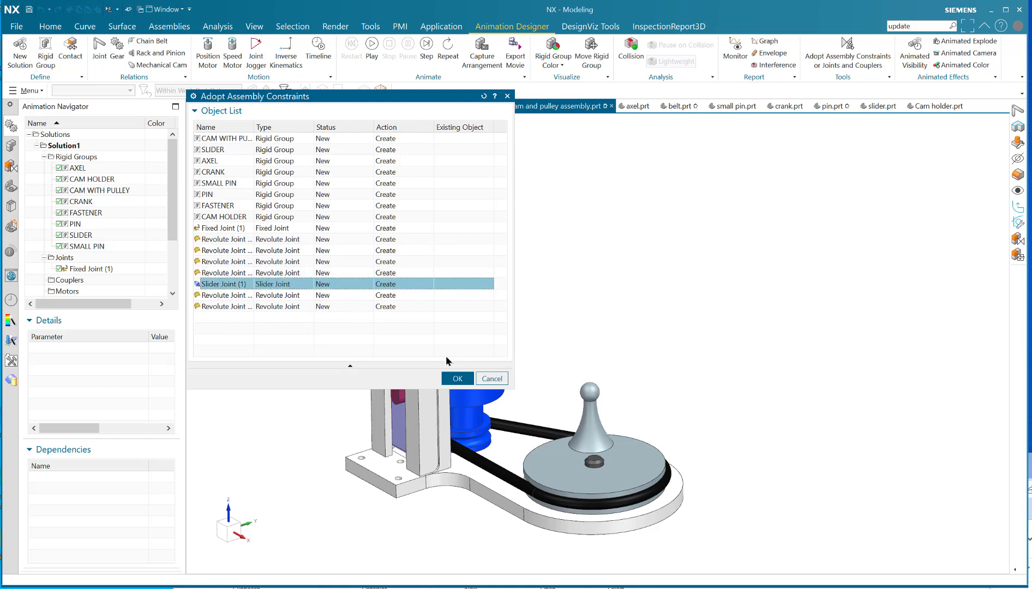
drag(387, 98, 766, 138)
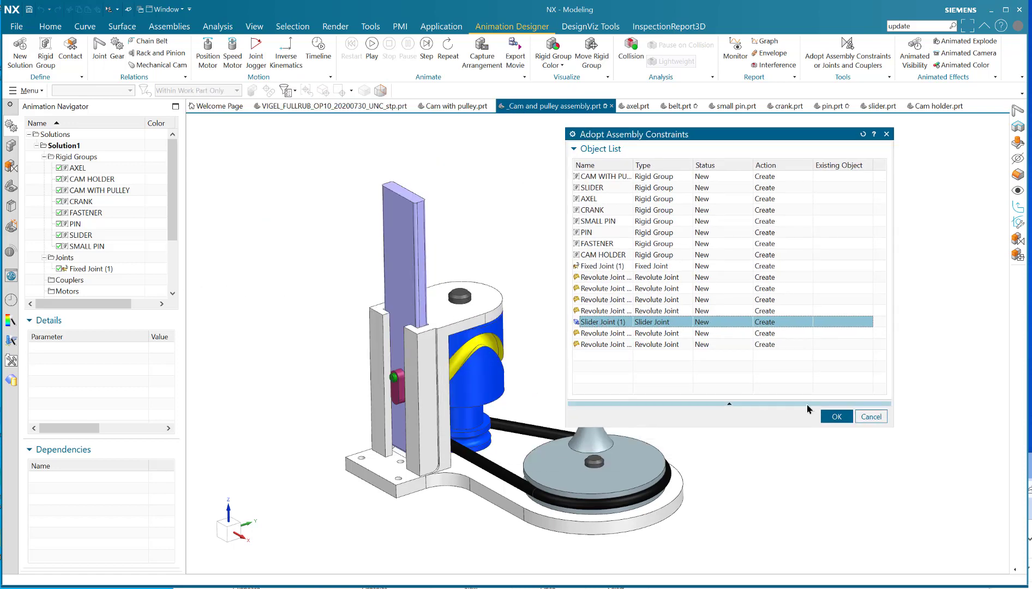
click(836, 416)
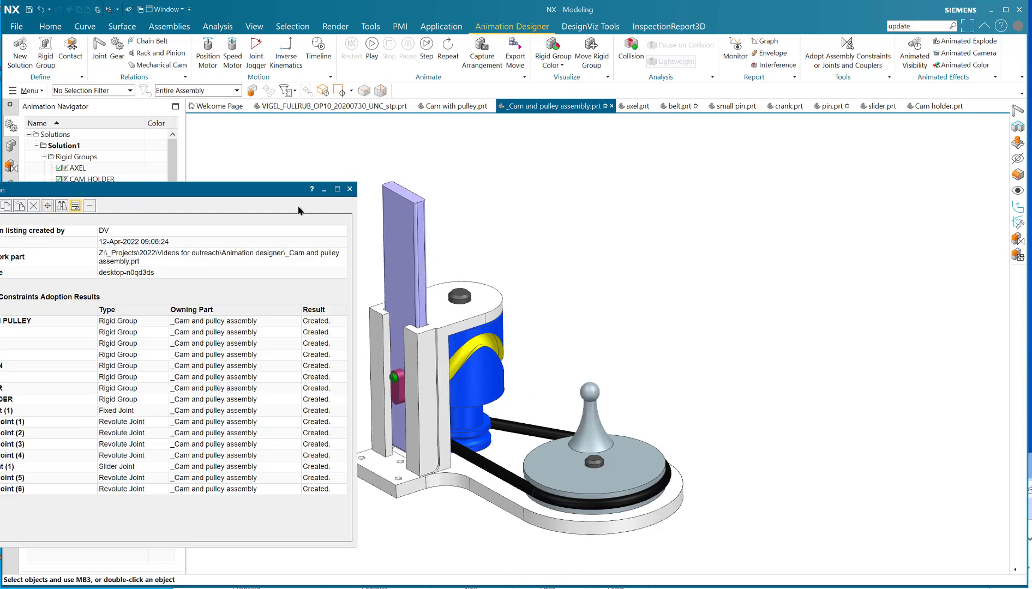
Step: Dismiss the adoption report and inspect Slider Joint (1) and its parts
click(324, 190)
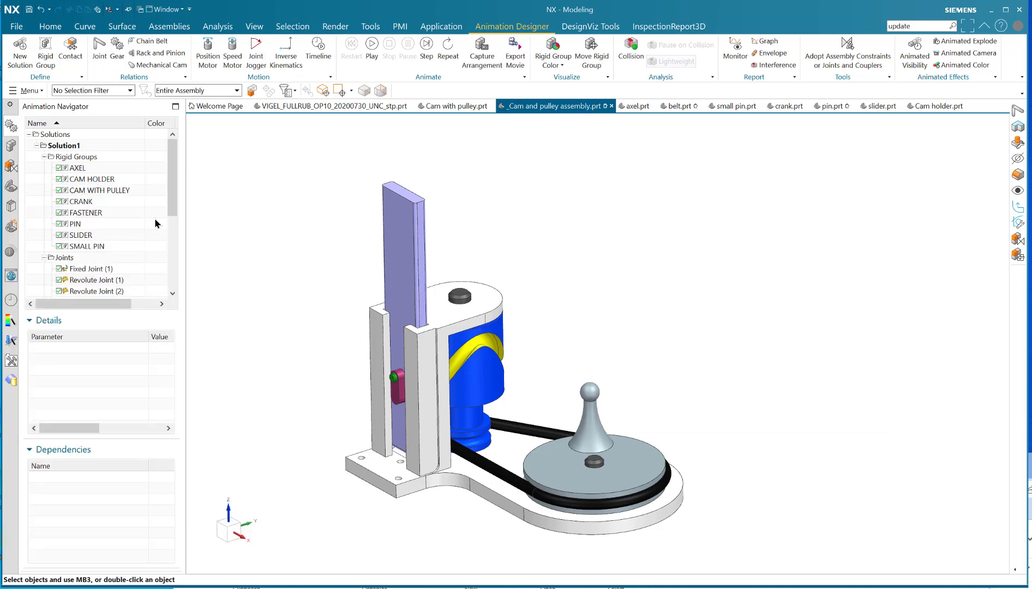
drag(171, 205, 172, 240)
scroll(93, 274, down, 1)
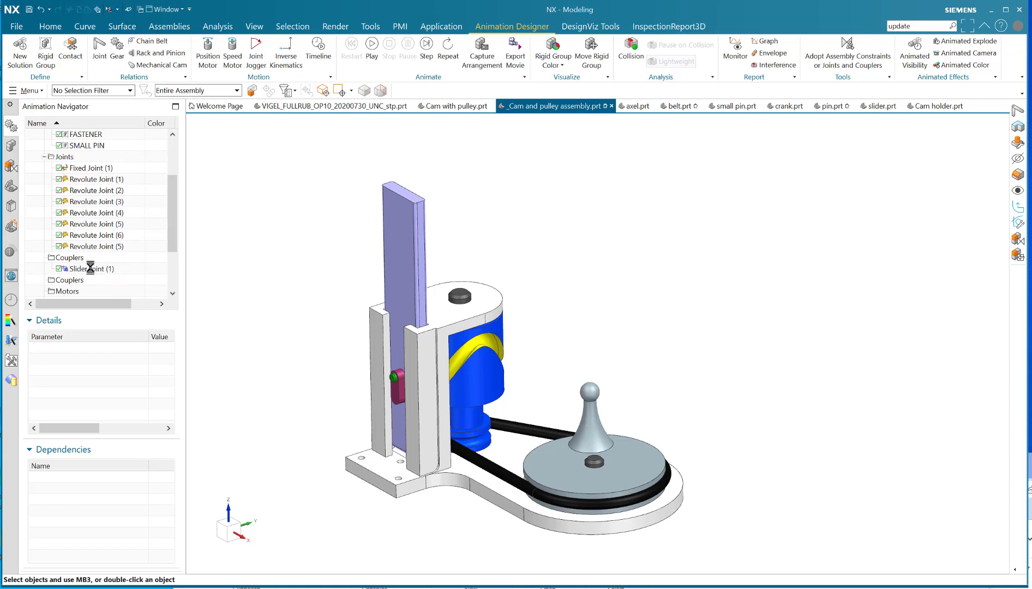
click(90, 269)
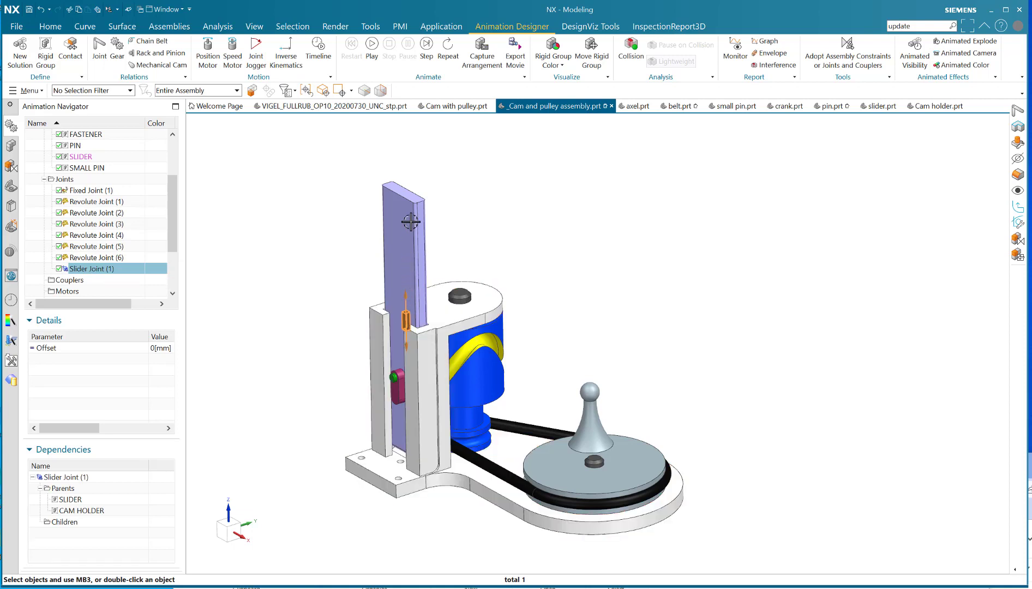
Step: Review Revolute Joints (6) to (1), then select Revolute Joint (6) linking cam and holder
click(88, 259)
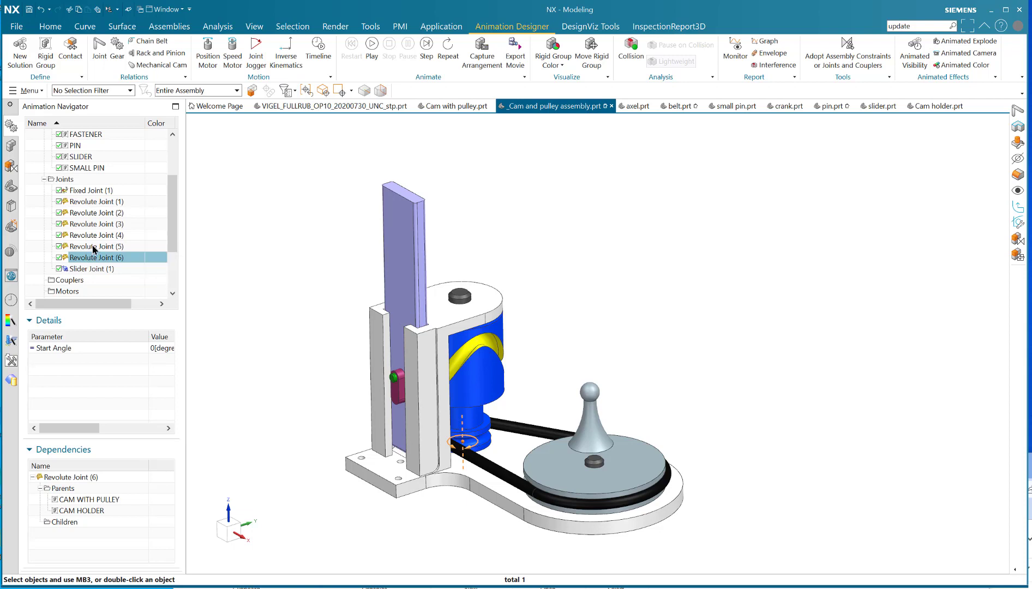
click(89, 246)
click(95, 236)
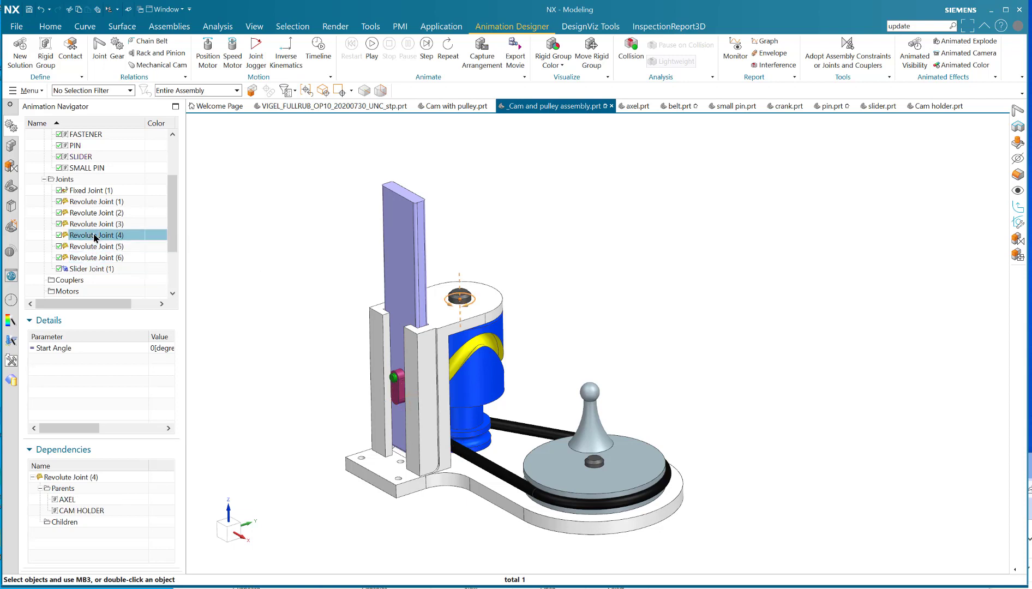
click(95, 224)
click(96, 212)
click(96, 202)
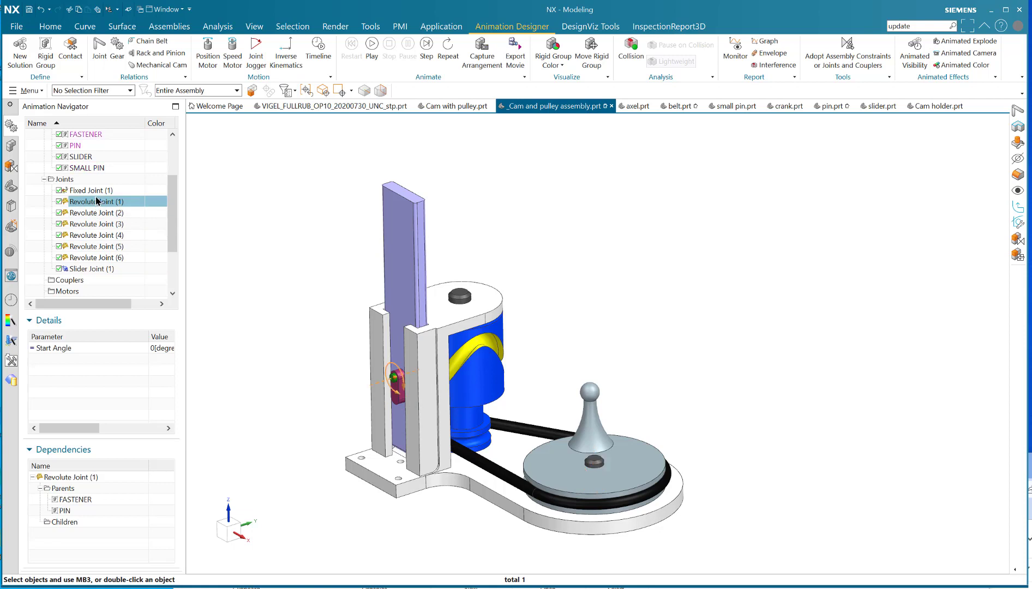
click(245, 276)
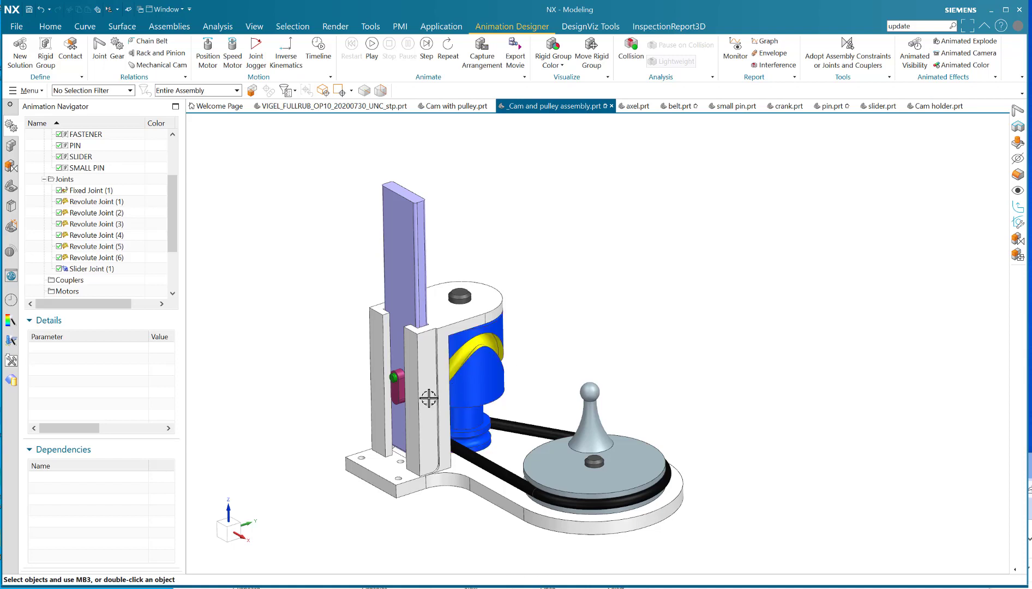
click(99, 258)
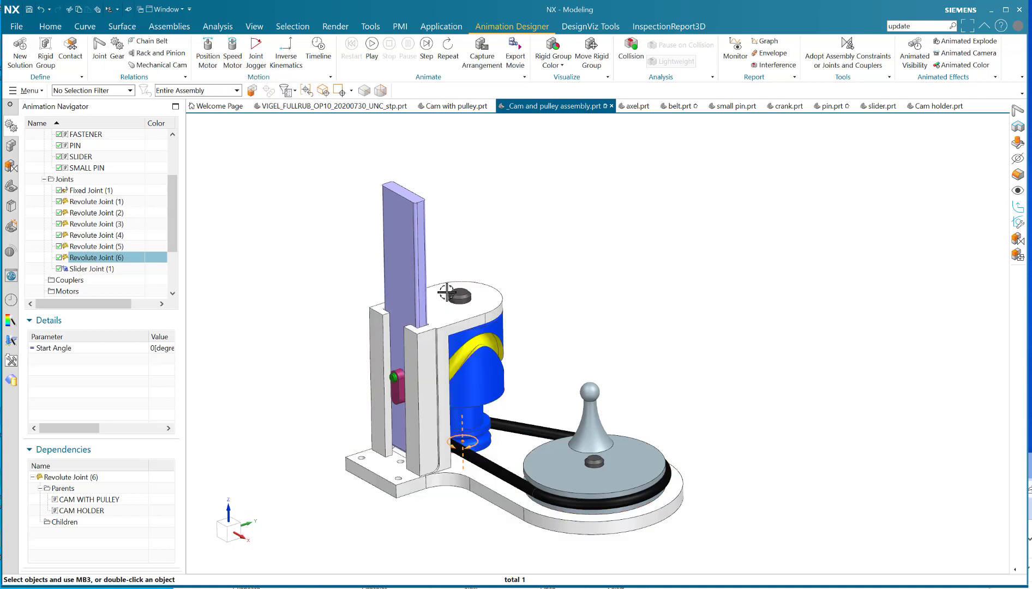
Step: Add Speed Motor (1) driving Revolute Joint (6) at 20 °/s
click(232, 57)
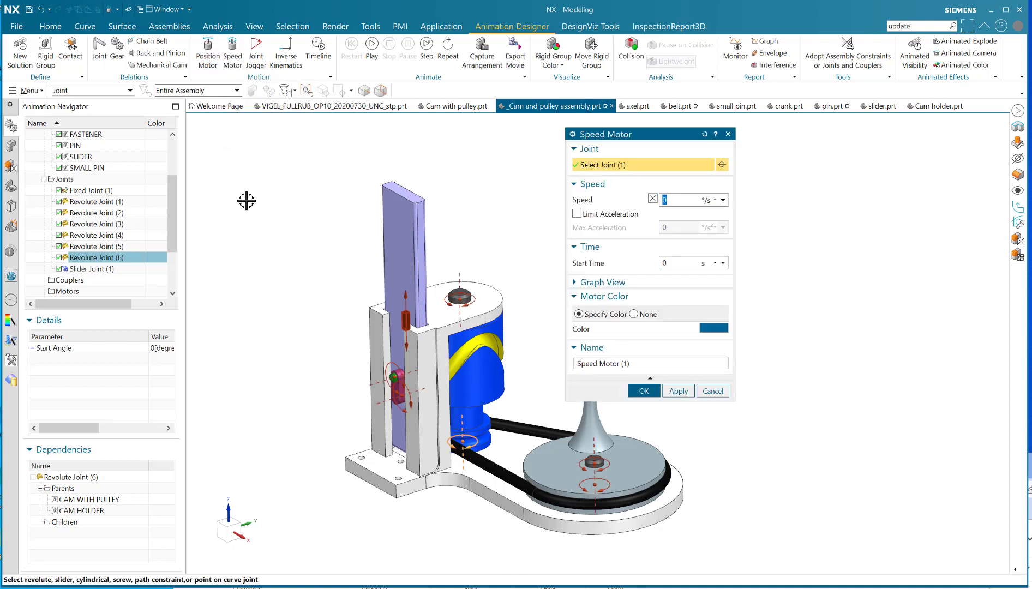
shift+click(87, 258)
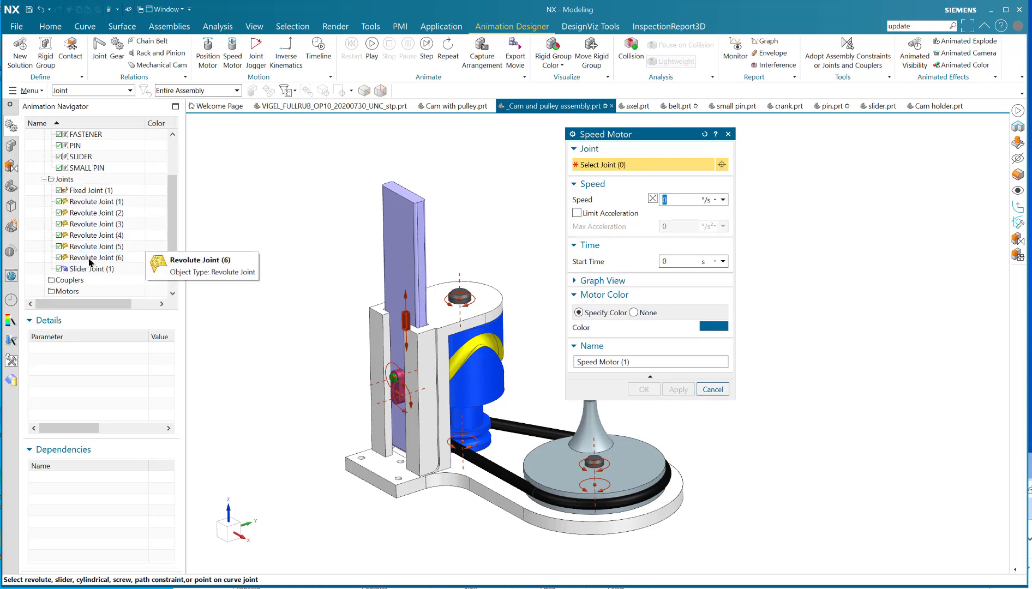
click(103, 258)
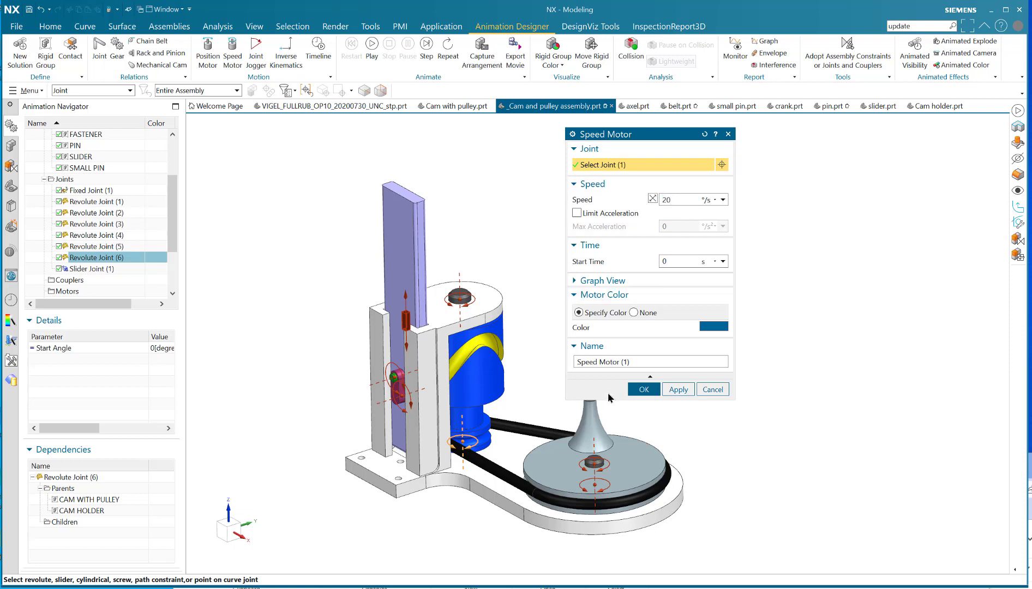
click(712, 390)
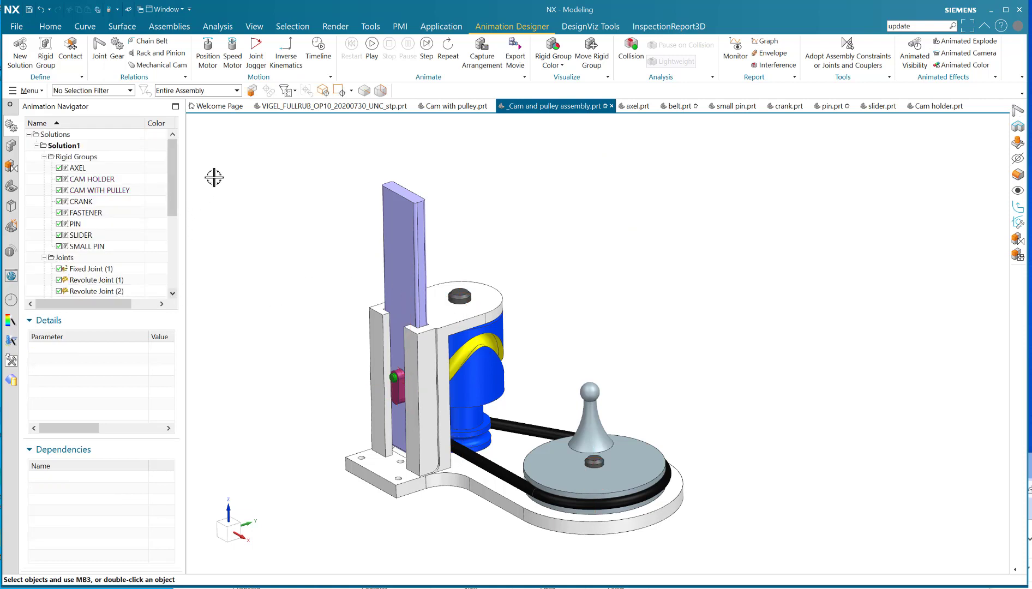
click(233, 57)
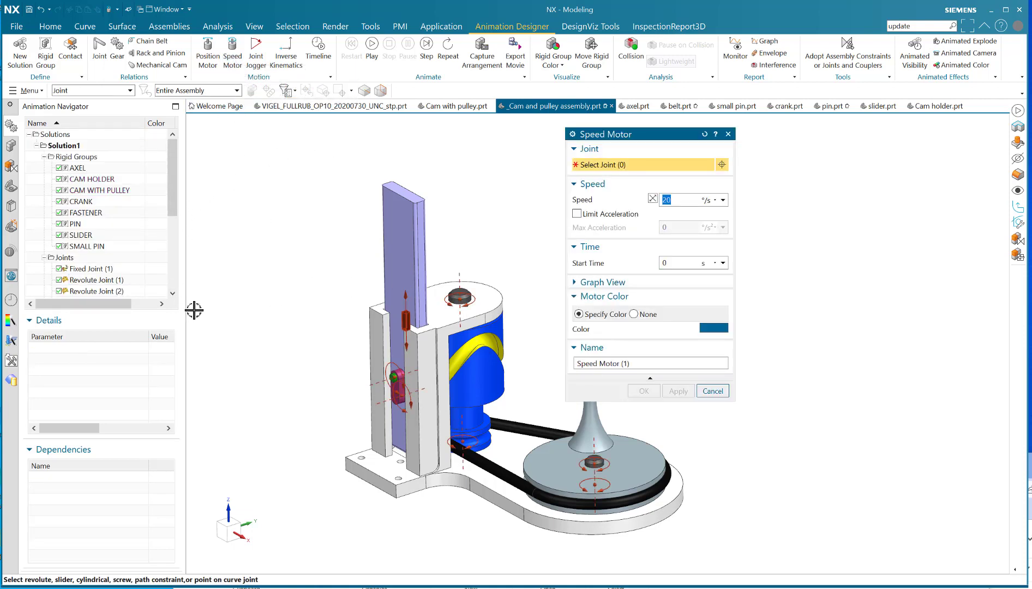
drag(170, 211, 170, 242)
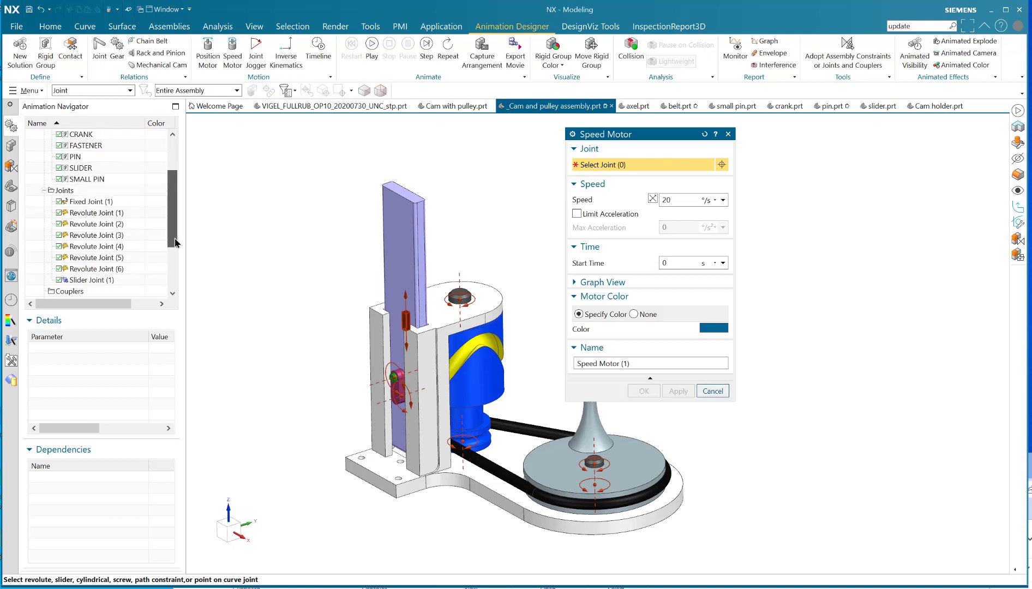
click(100, 269)
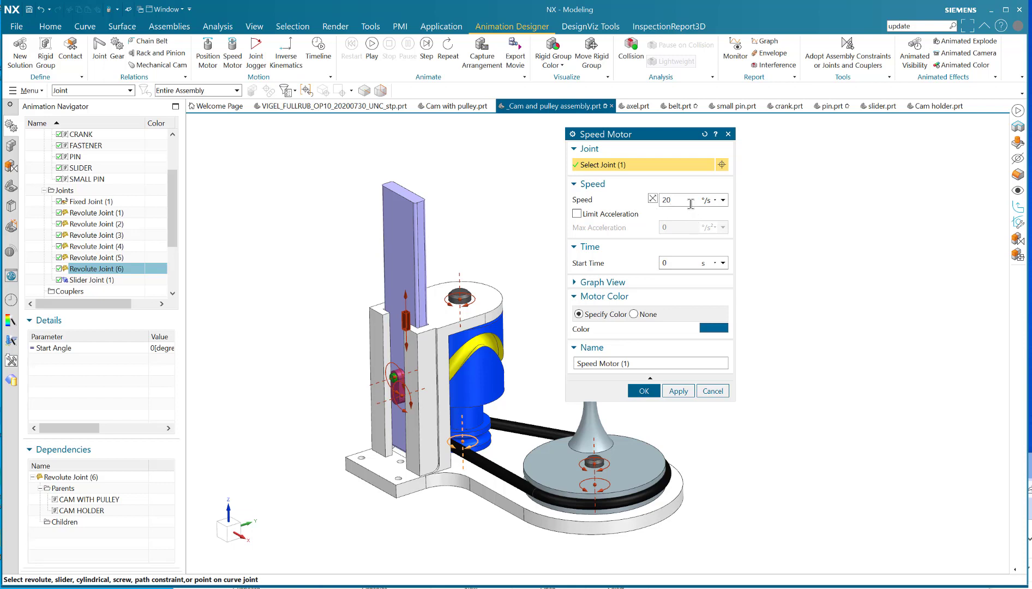
click(644, 389)
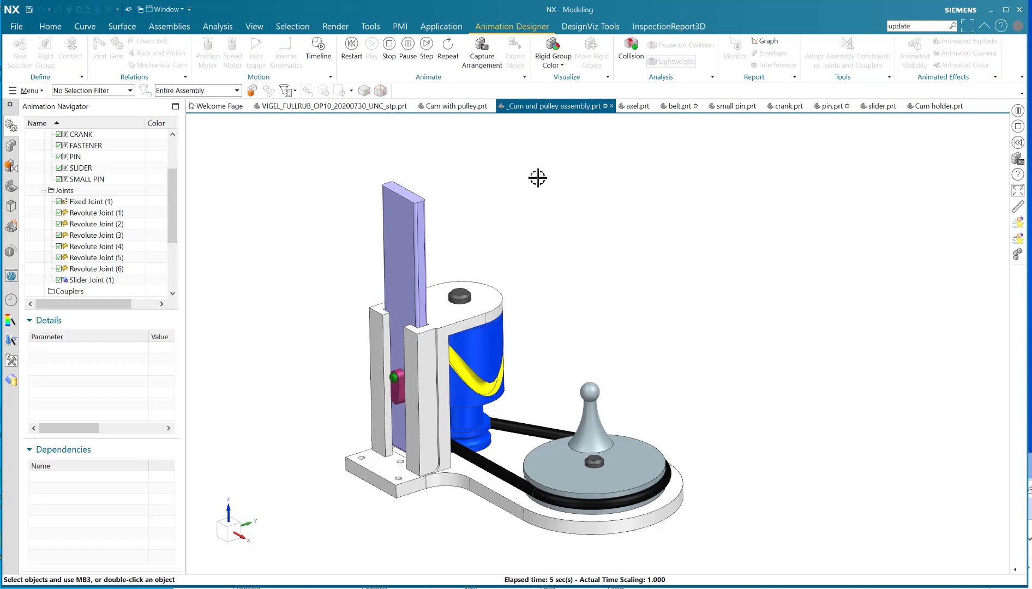
Step: Stop the animation and orbit the assembly to face the cam and its groove
click(389, 45)
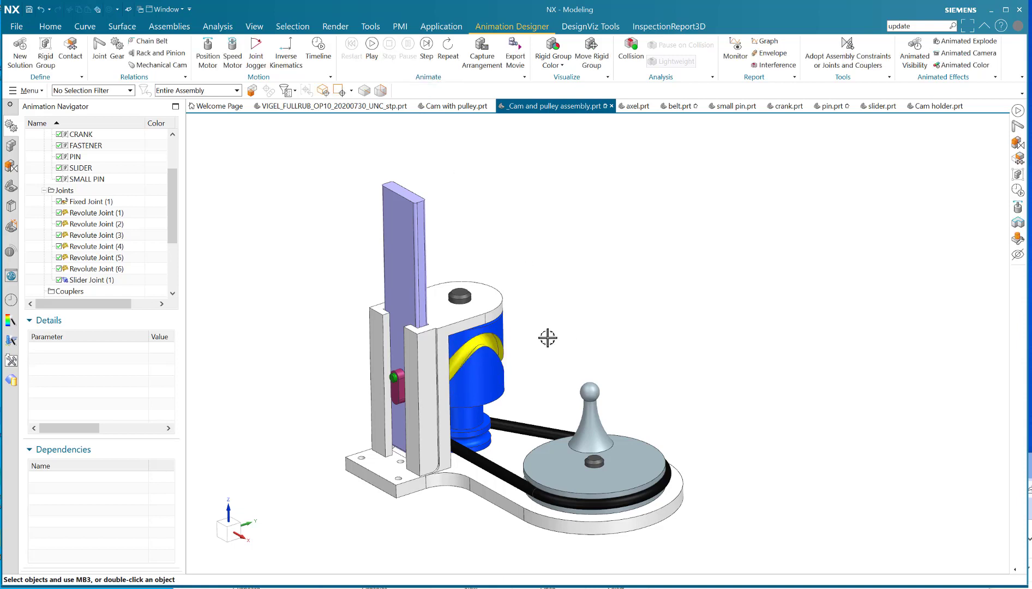
middle_drag(535, 338, 503, 392)
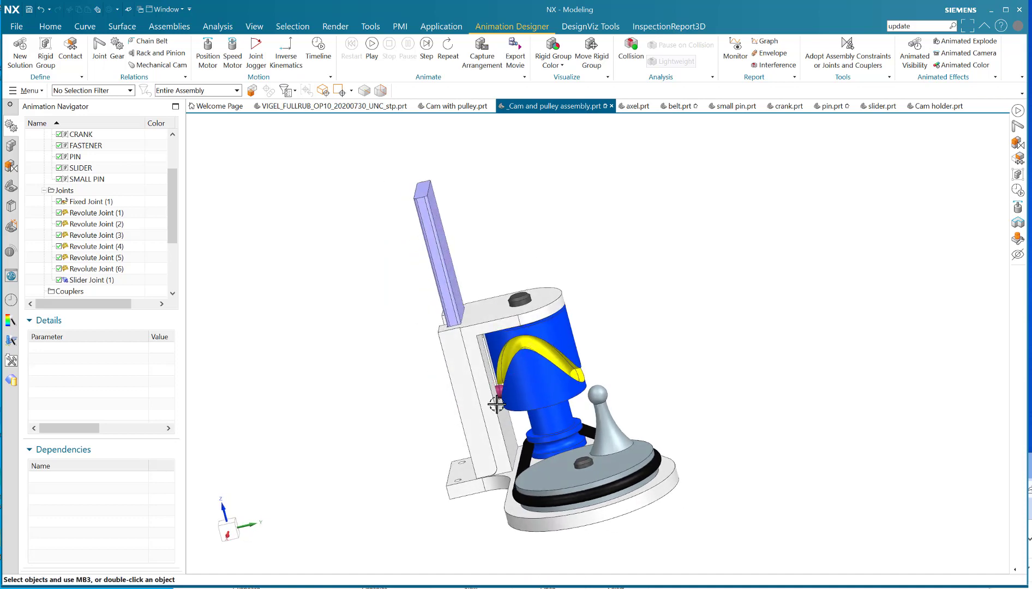
scroll(503, 392, up, 4)
scroll(525, 361, down, 5)
mouse_move(567, 347)
middle_down()
mouse_move(596, 341)
mouse_move(582, 351)
mouse_move(594, 353)
mouse_move(564, 350)
mouse_move(575, 333)
middle_up()
scroll(592, 350, up, 2)
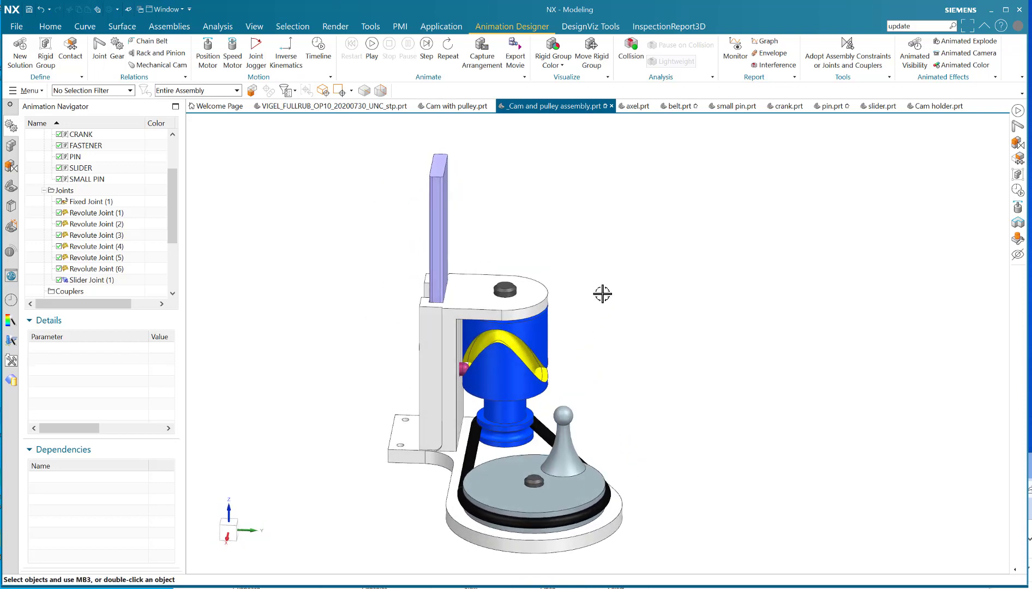
Step: Switch the viewport rendering style to Static Wireframe
right_click(602, 294)
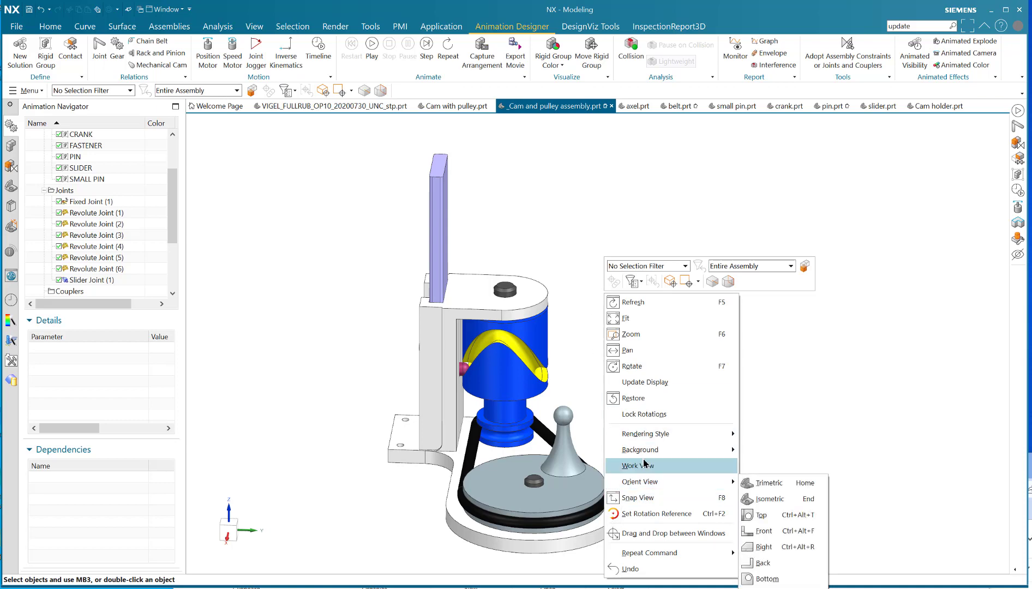
mouse_move(650, 436)
click(766, 514)
scroll(581, 373, up, 5)
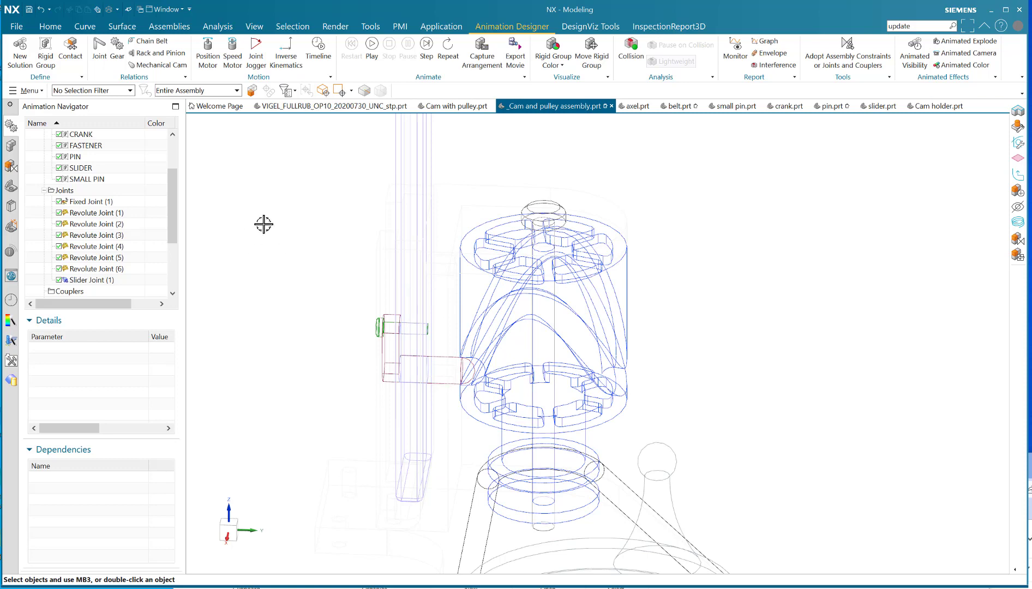
Step: Show all hidden points and curves to reveal the wavy spline, then inspect it
key(ctrl+w)
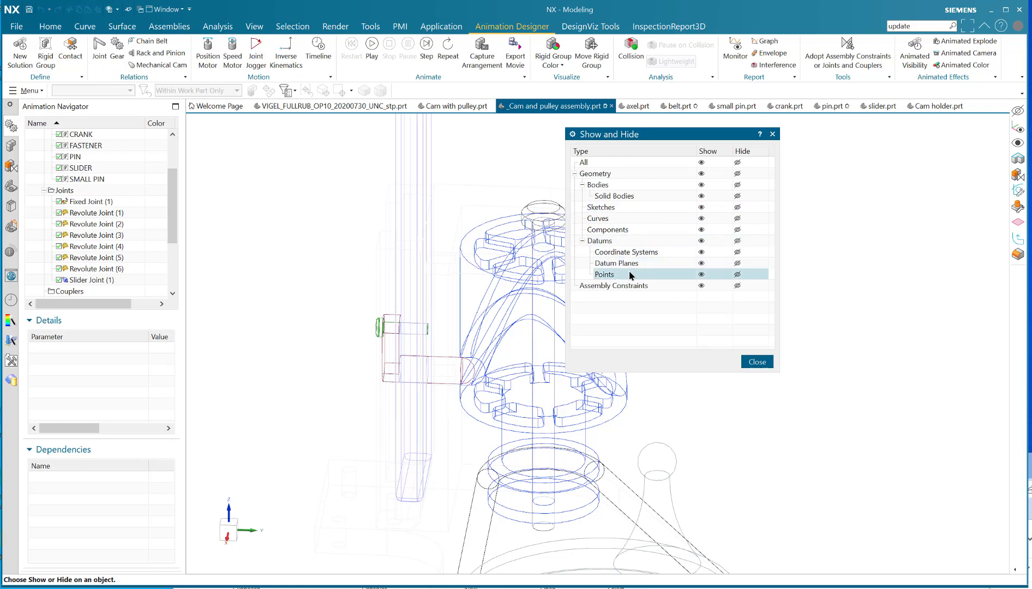
click(702, 275)
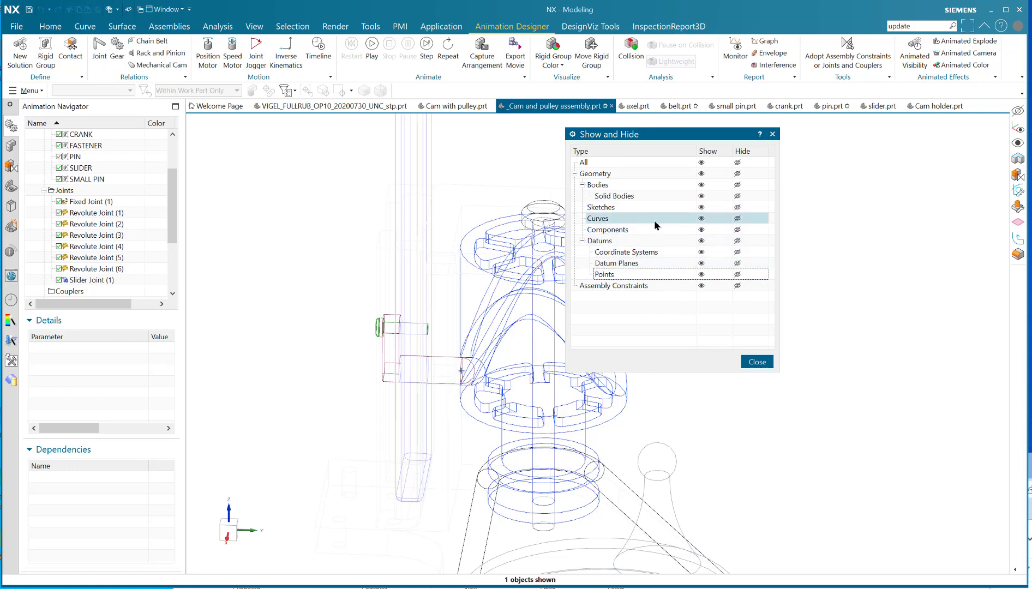
click(702, 219)
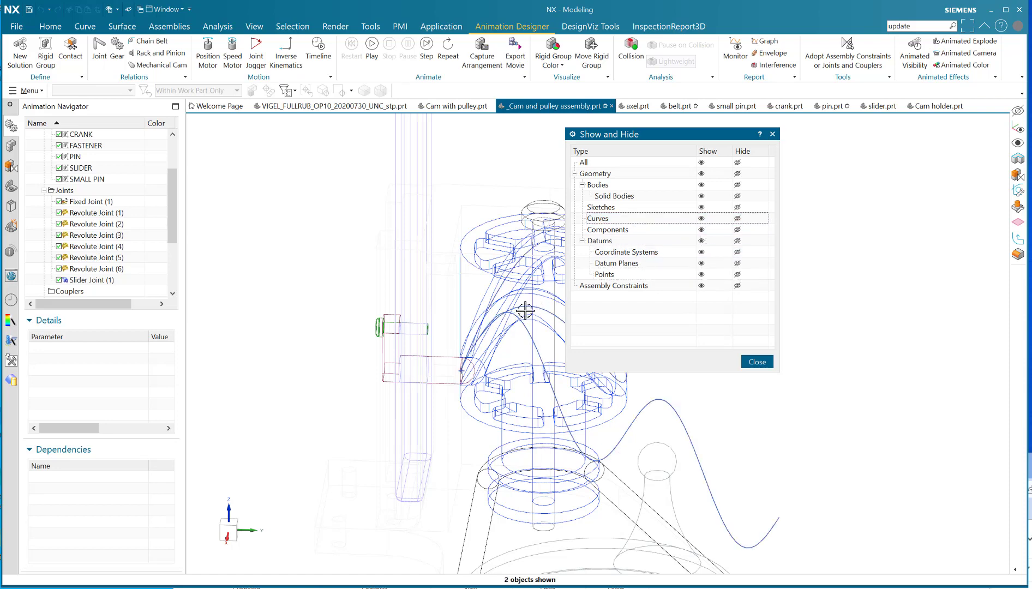
click(756, 362)
scroll(665, 336, up, 3)
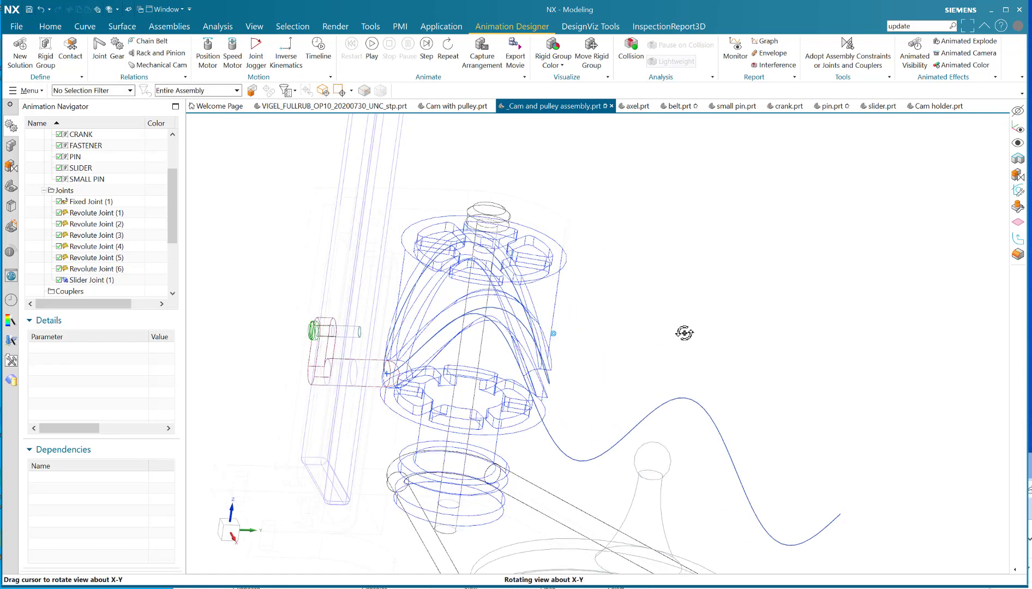
scroll(620, 350, up, 3)
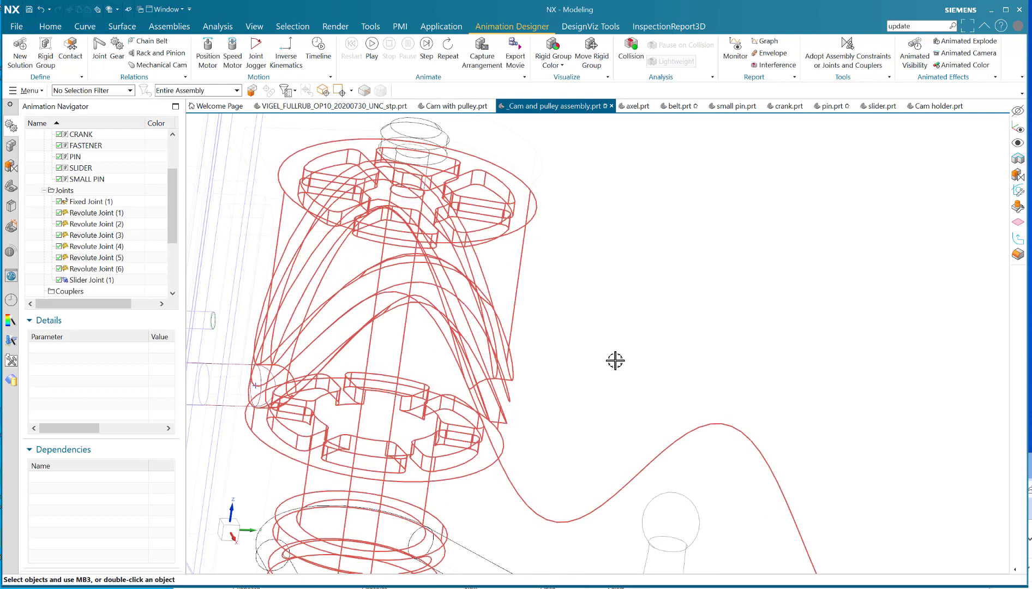
scroll(633, 295, down, 3)
middle_drag(670, 288, 686, 303)
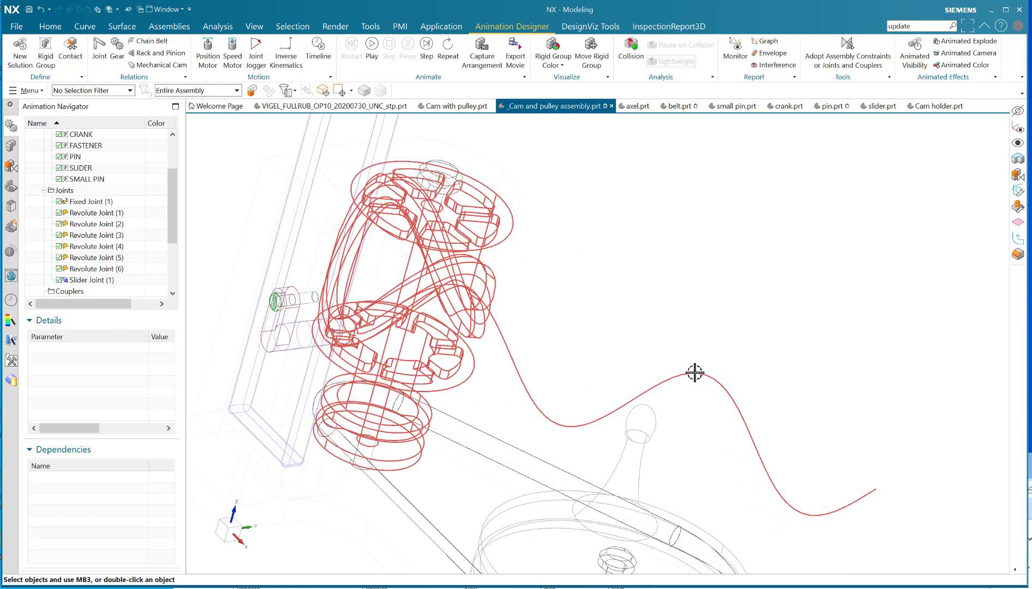
scroll(675, 228, down, 2)
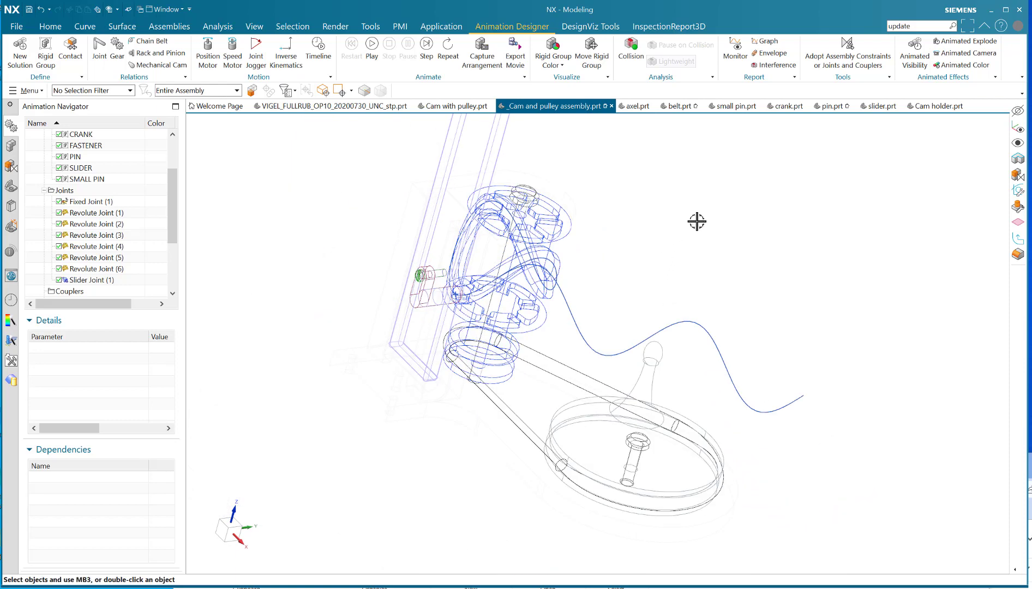
key(ctrl+b)
click(591, 257)
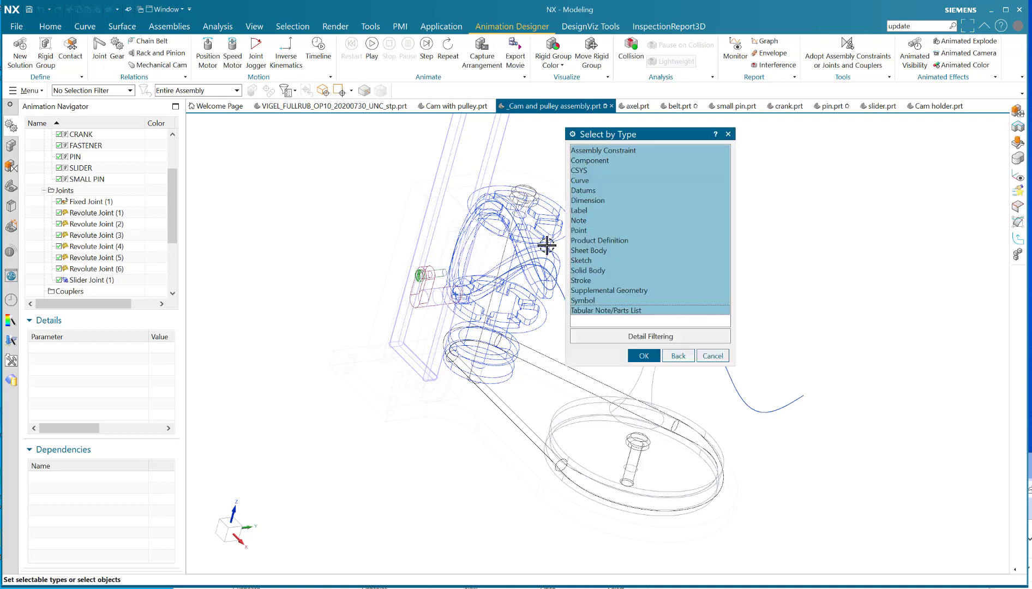
click(580, 181)
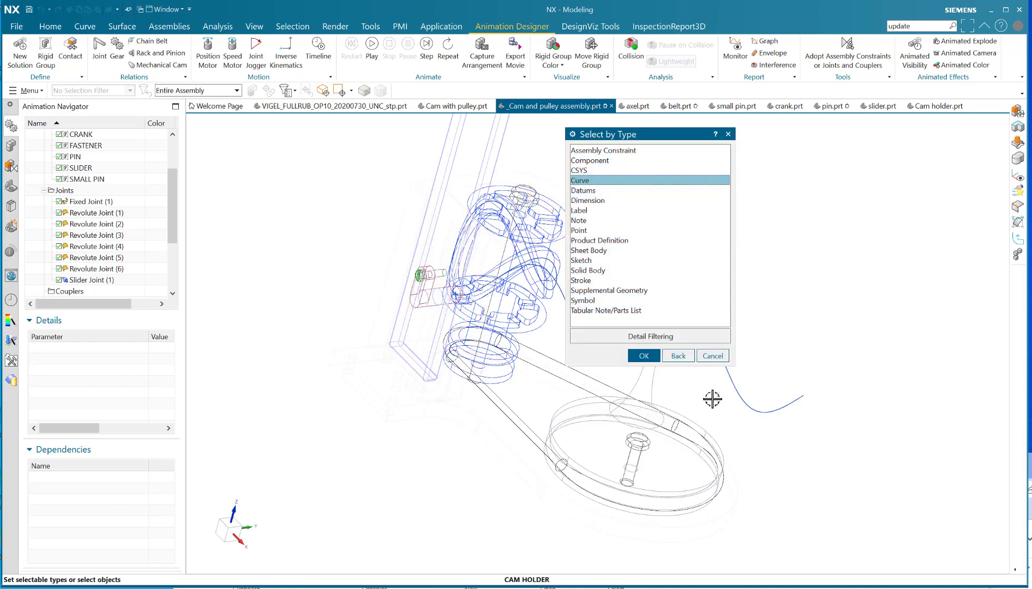
click(733, 391)
click(644, 357)
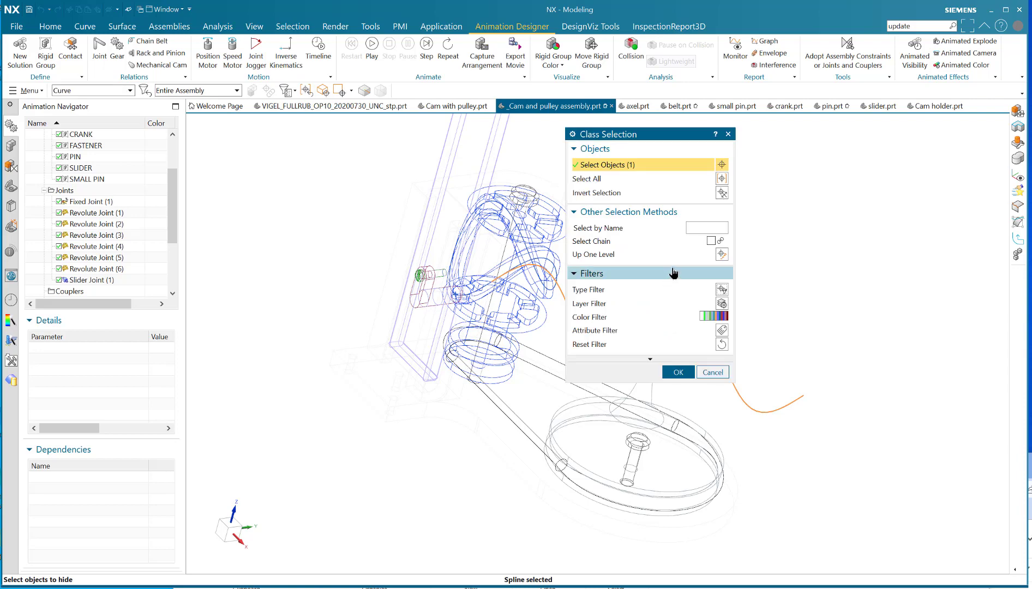
click(674, 373)
mouse_move(630, 271)
middle_down()
mouse_move(656, 254)
mouse_move(627, 270)
mouse_move(622, 261)
middle_up()
scroll(624, 300, up, 3)
middle_drag(618, 306, 606, 312)
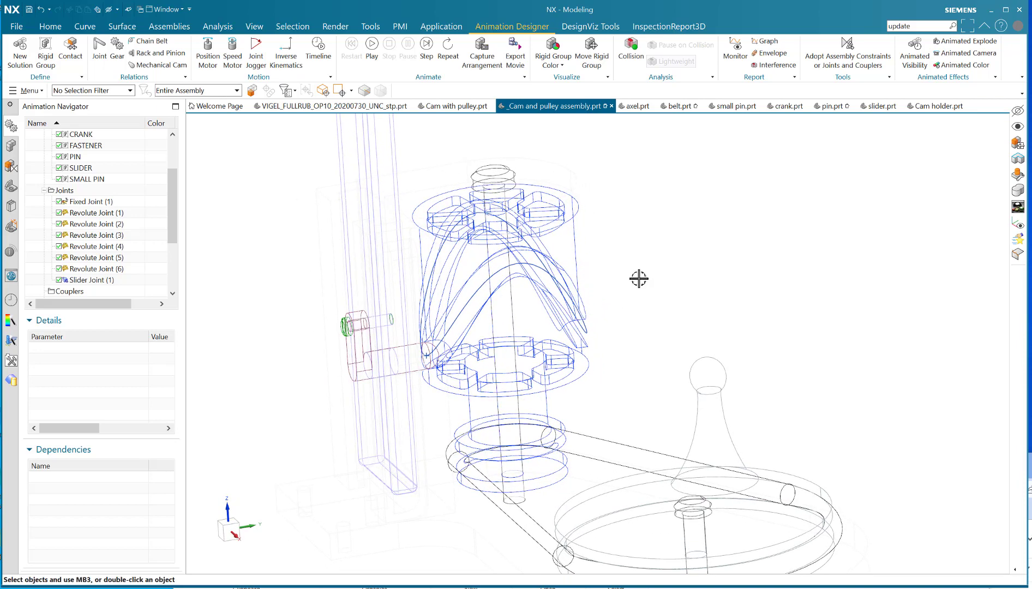
scroll(622, 299, down, 1)
shift+middle_drag(642, 273, 553, 281)
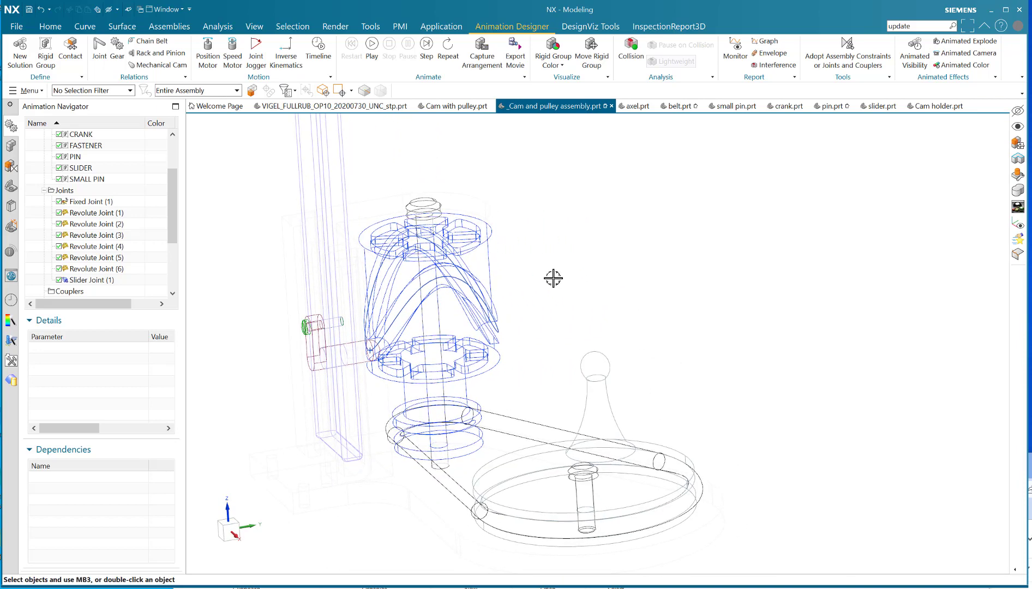
Step: Create a Point On Curve Joint tying the CAM HOLDER to the cam's spline groove, zeroed at the PIN point
click(98, 49)
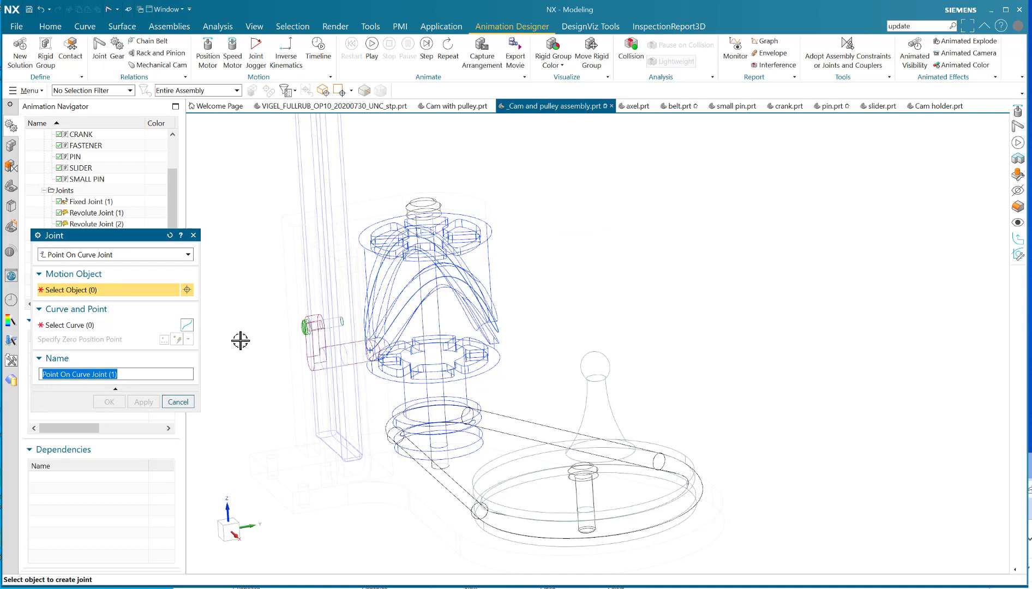
click(313, 352)
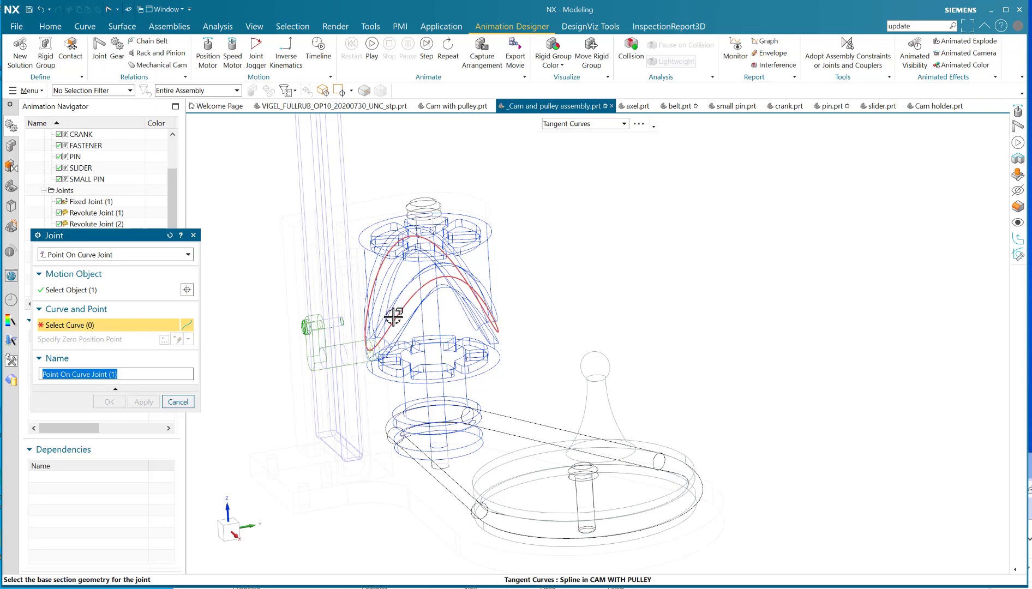
click(406, 295)
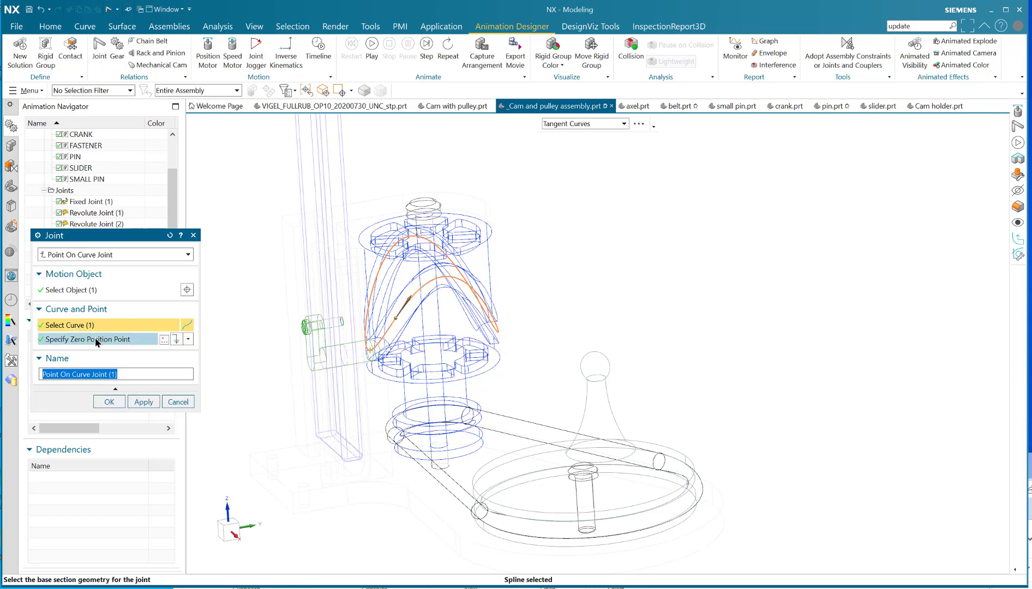
click(129, 342)
scroll(357, 357, up, 3)
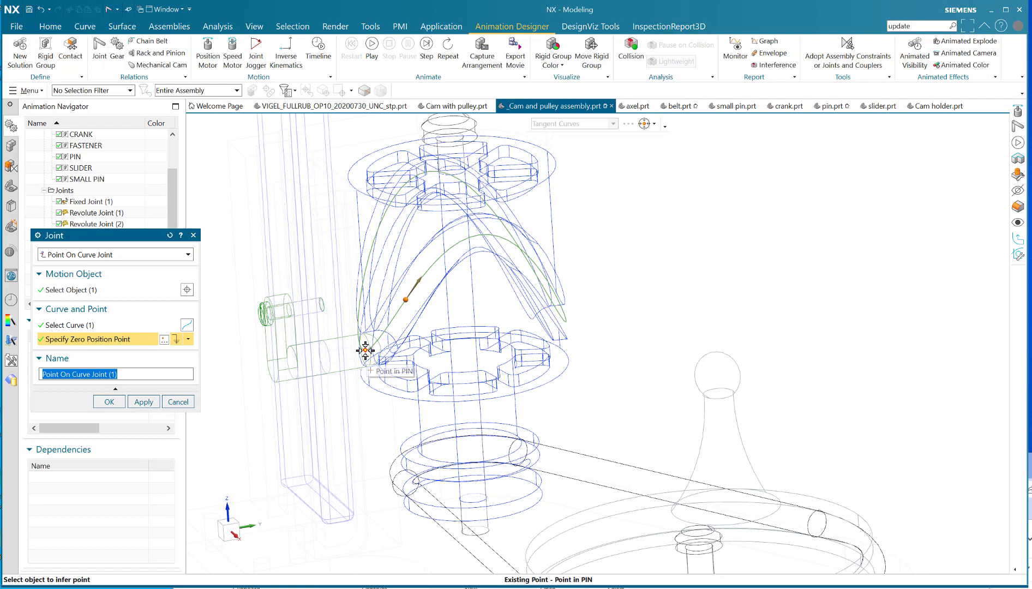
scroll(363, 355, up, 2)
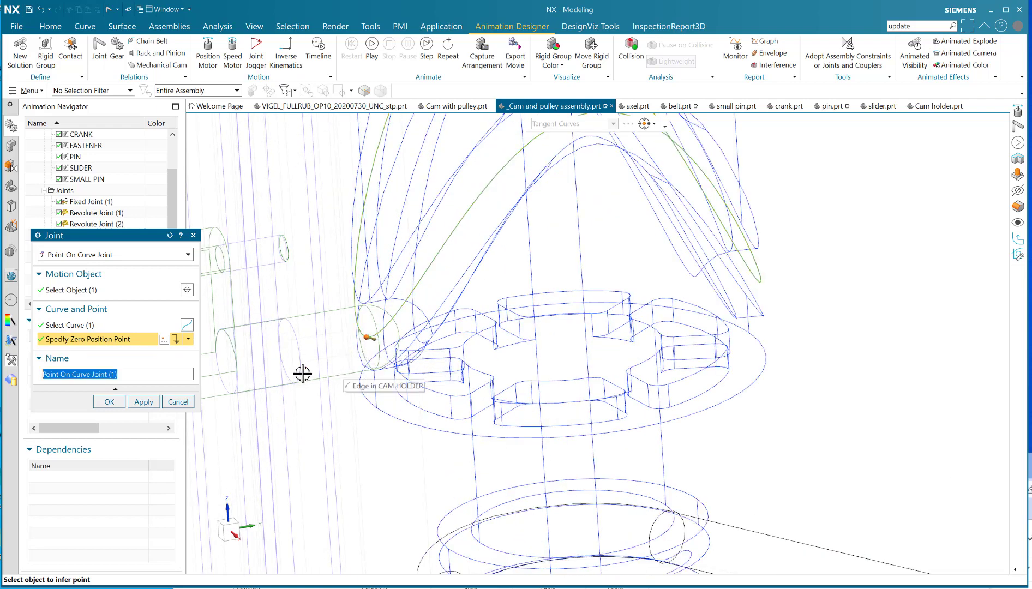
click(109, 402)
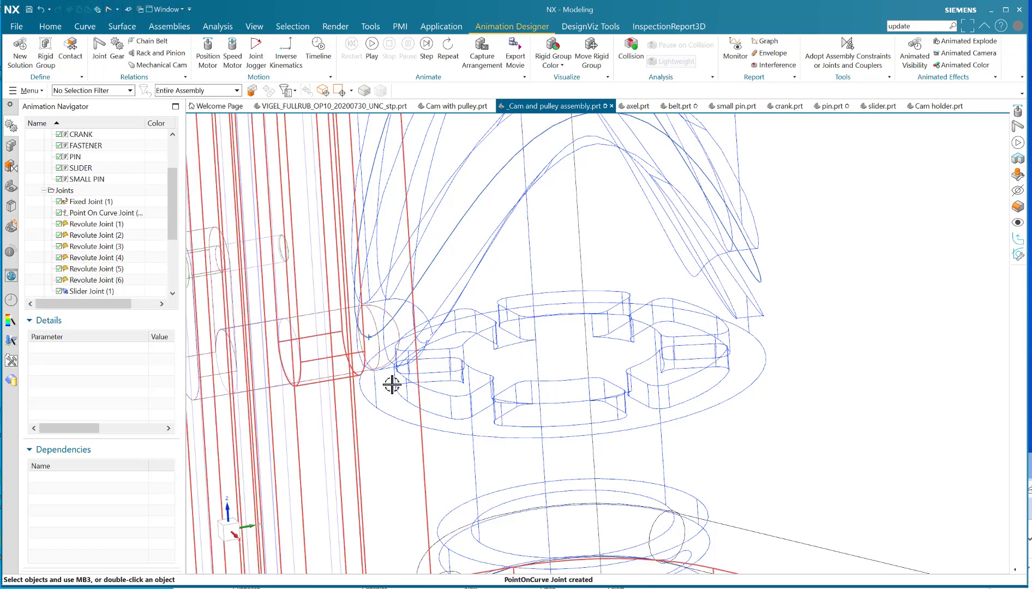
scroll(391, 388, down, 5)
middle_drag(491, 295, 492, 292)
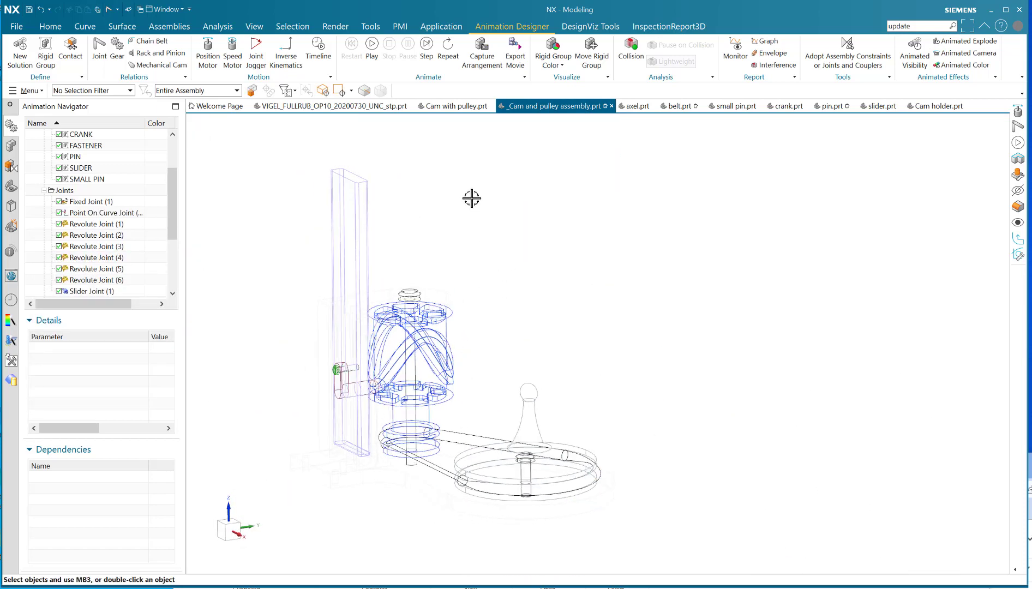
Step: Play the animation and switch the view display to Shaded with Edges
click(372, 47)
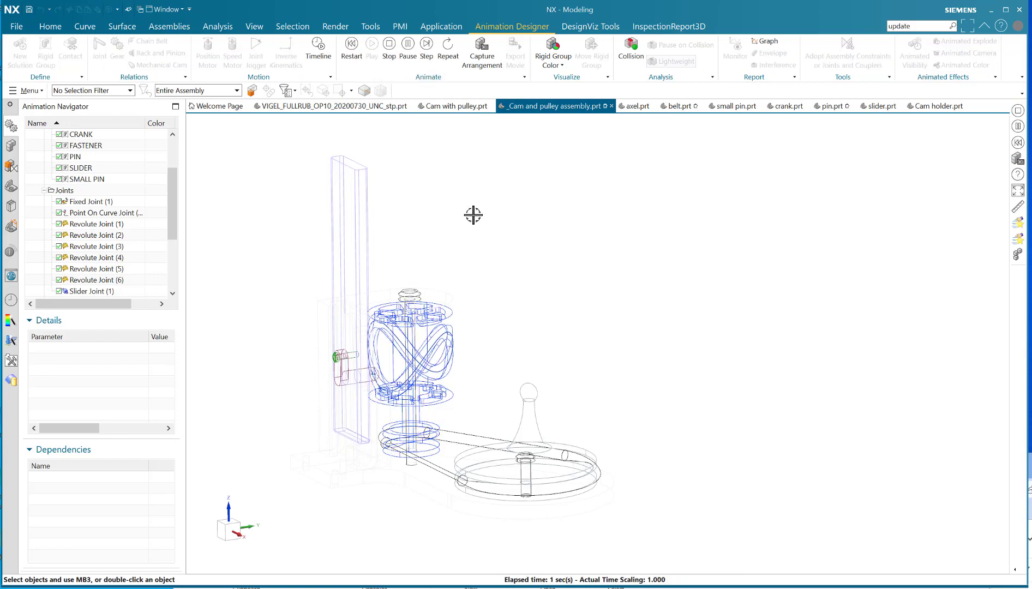
right_click(503, 193)
click(502, 181)
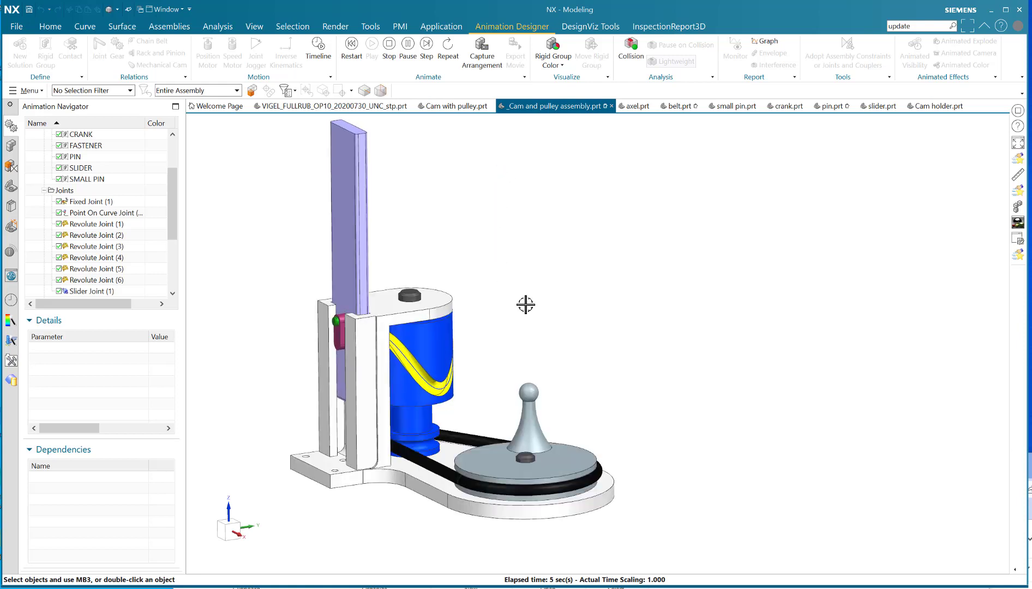
scroll(532, 306, down, 2)
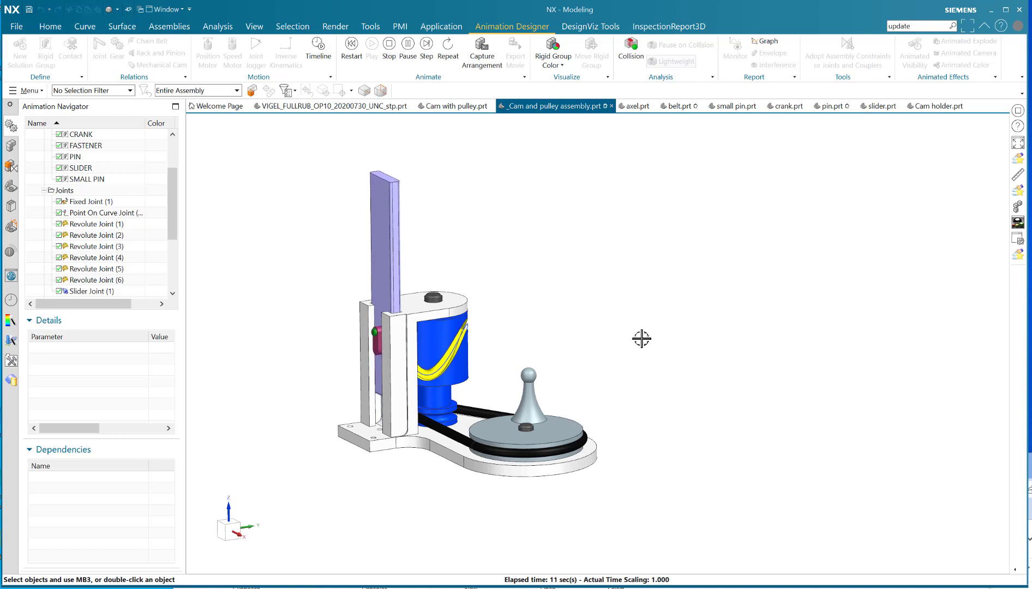
Step: Orbit and zoom to inspect the slider following the cam groove, then stop the animation
mouse_move(641, 338)
middle_down()
mouse_move(605, 322)
mouse_move(576, 330)
mouse_move(651, 327)
mouse_move(656, 347)
mouse_move(647, 336)
middle_up()
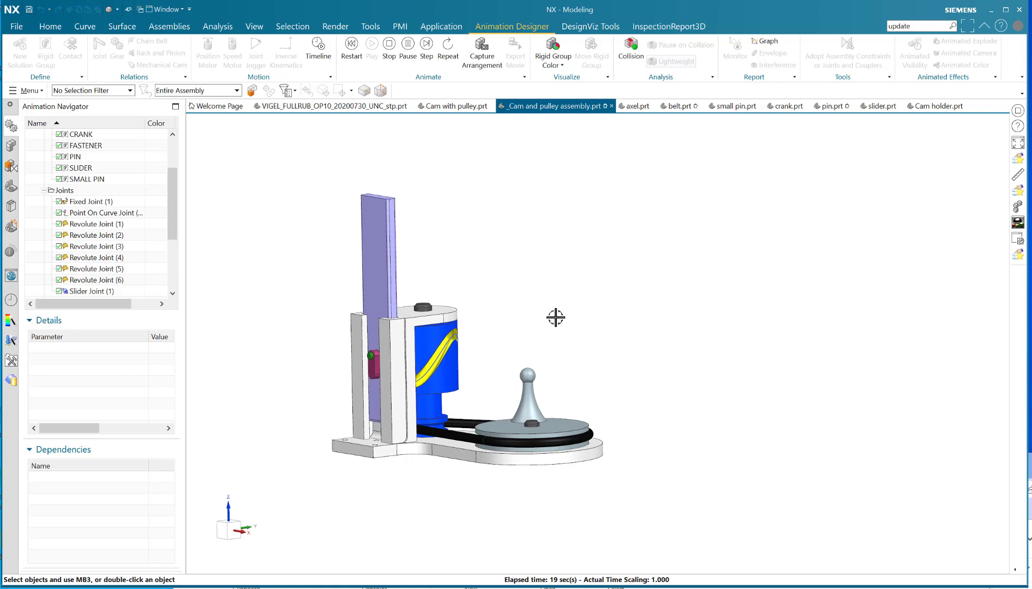
scroll(552, 319, down, 2)
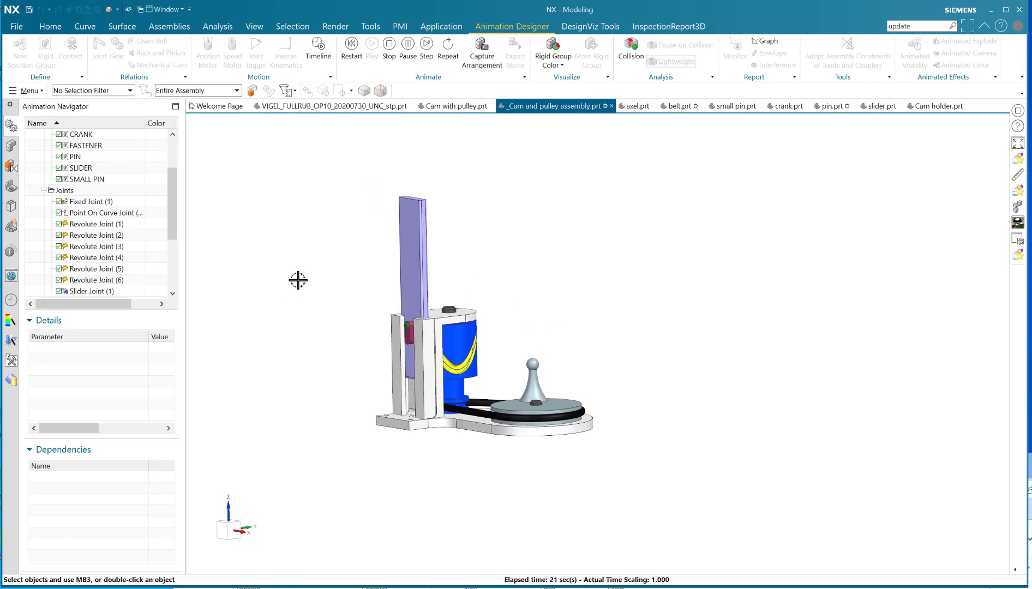
middle_drag(304, 276, 303, 281)
scroll(505, 335, up, 2)
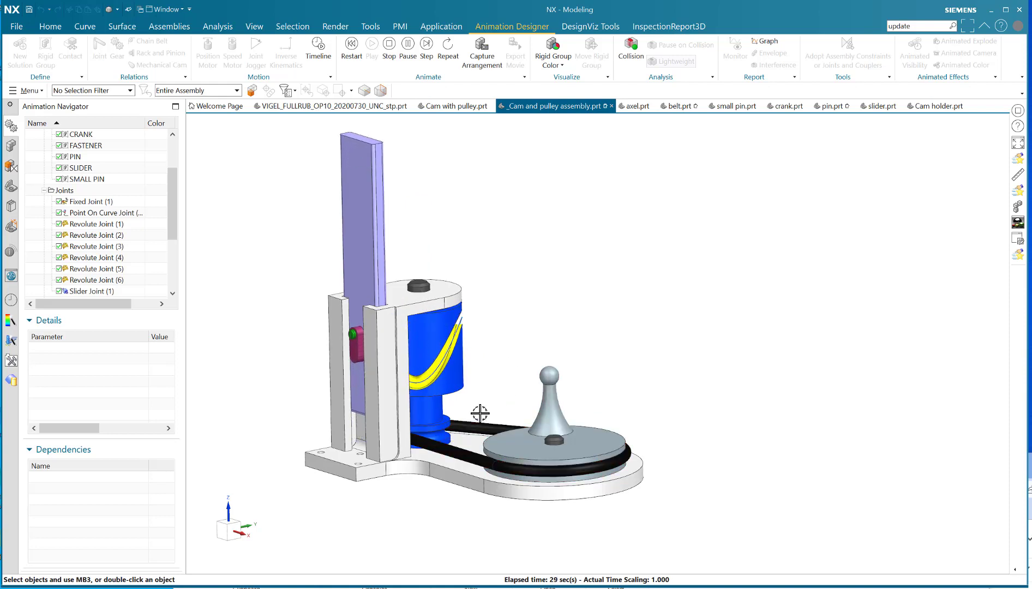
scroll(564, 323, down, 1)
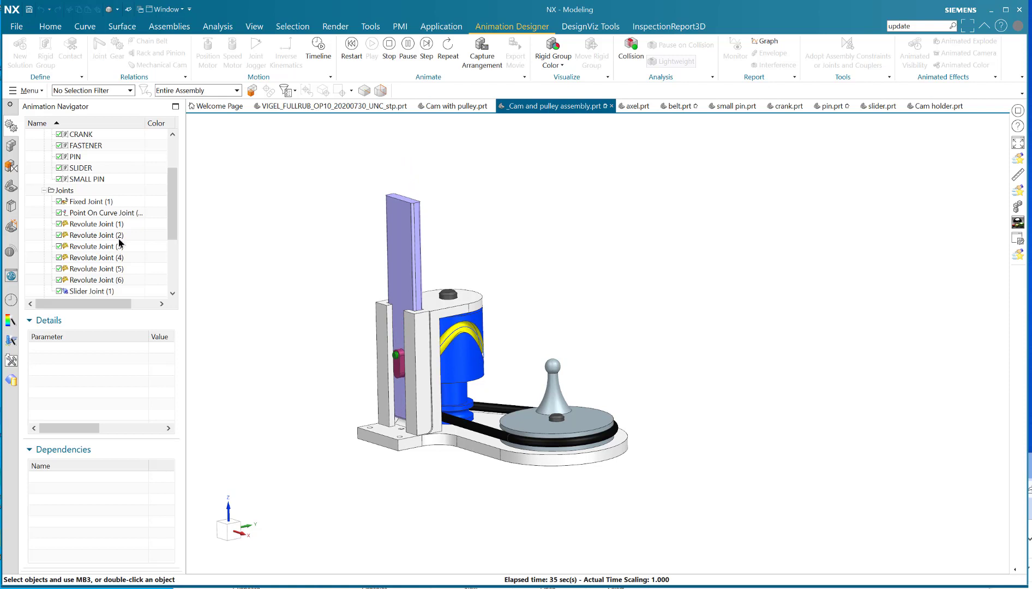
drag(168, 214, 169, 259)
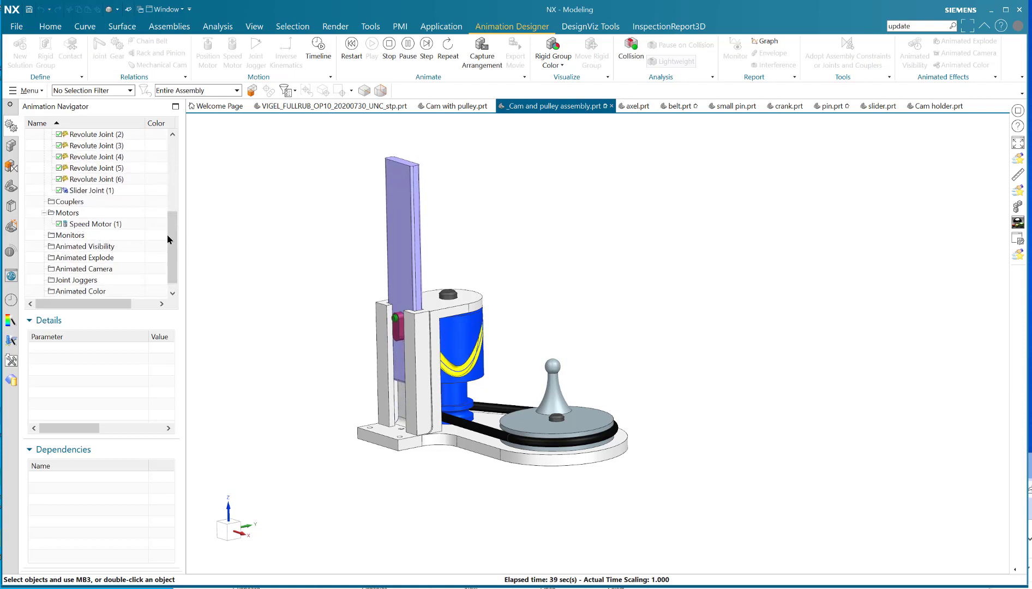
drag(171, 243, 175, 208)
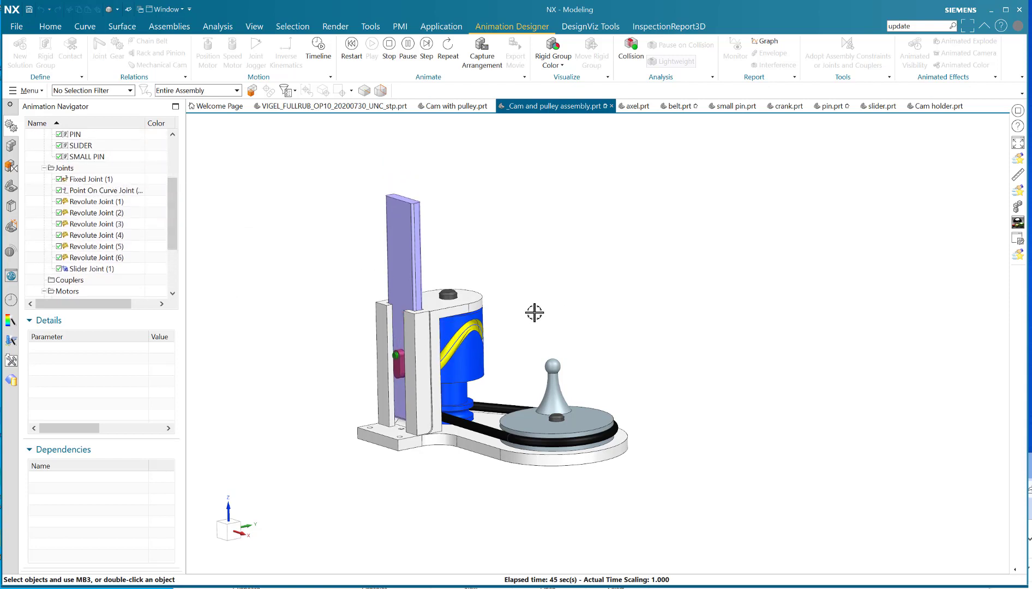
drag(173, 214, 172, 237)
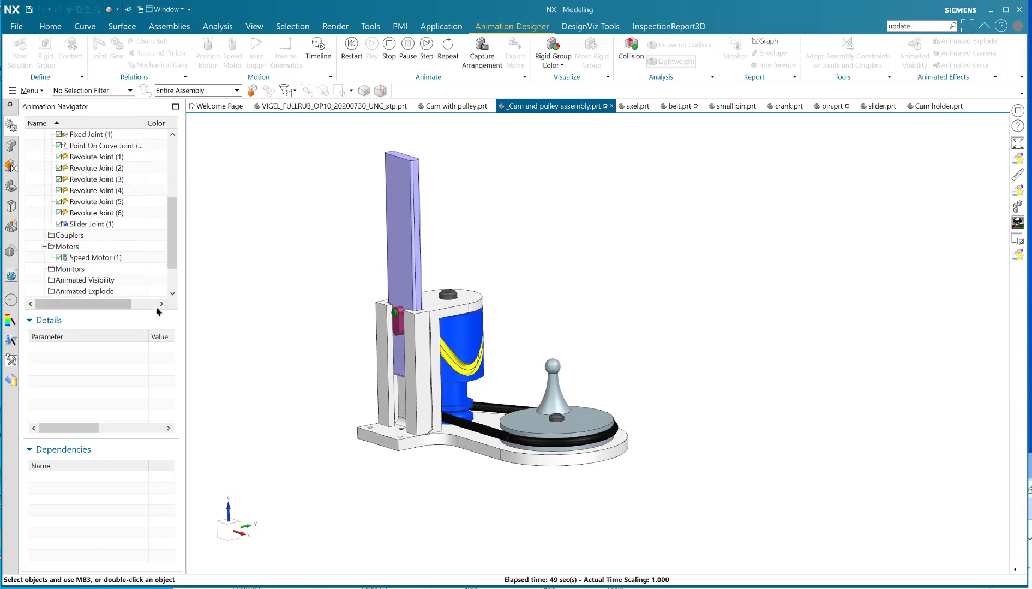
click(389, 48)
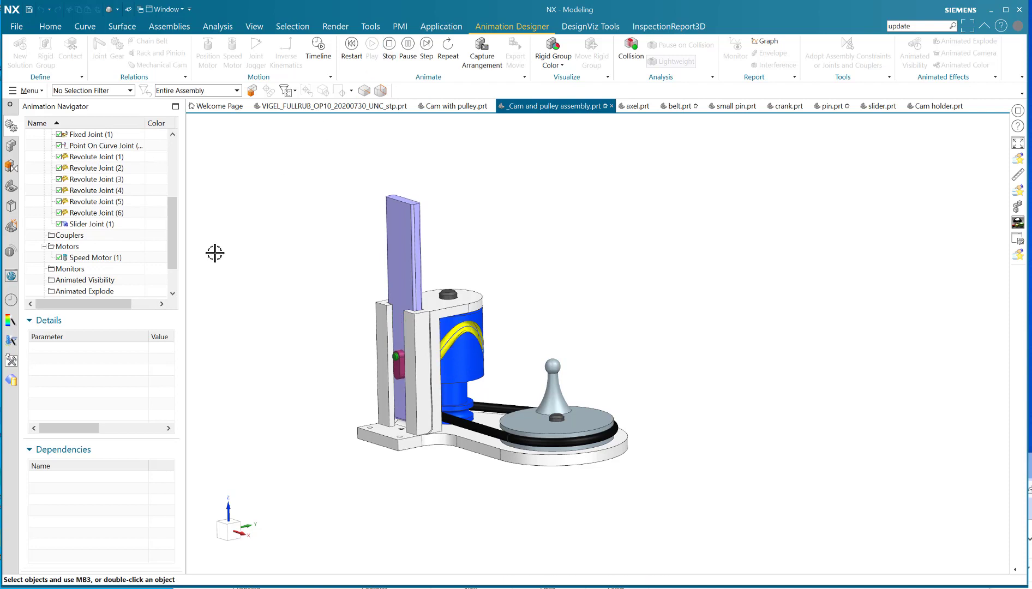
Step: Change Speed Motor (1) to 300 °/s and replay the animation
click(91, 257)
right_click(91, 262)
click(109, 267)
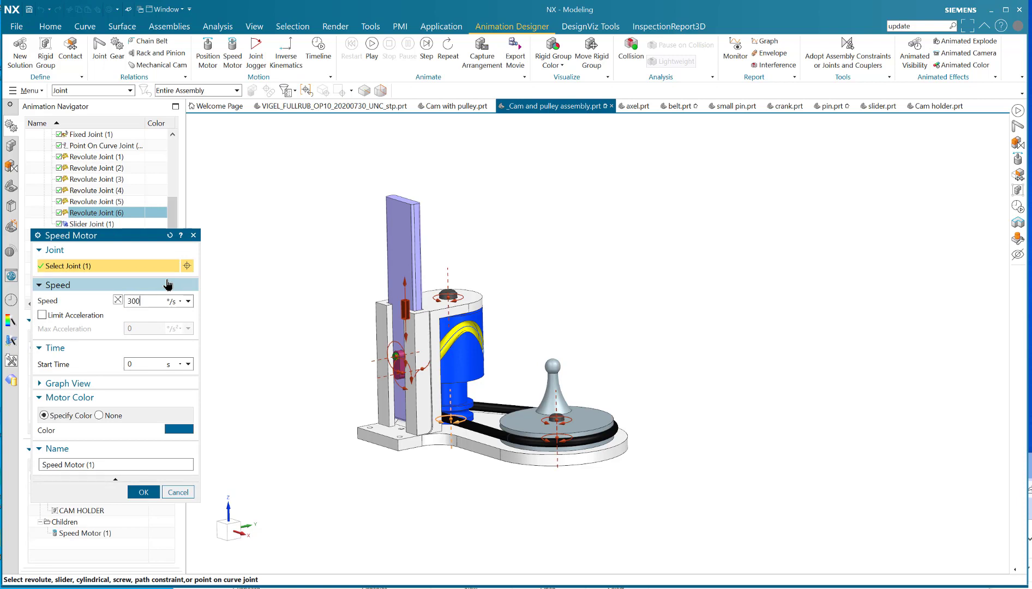
click(144, 492)
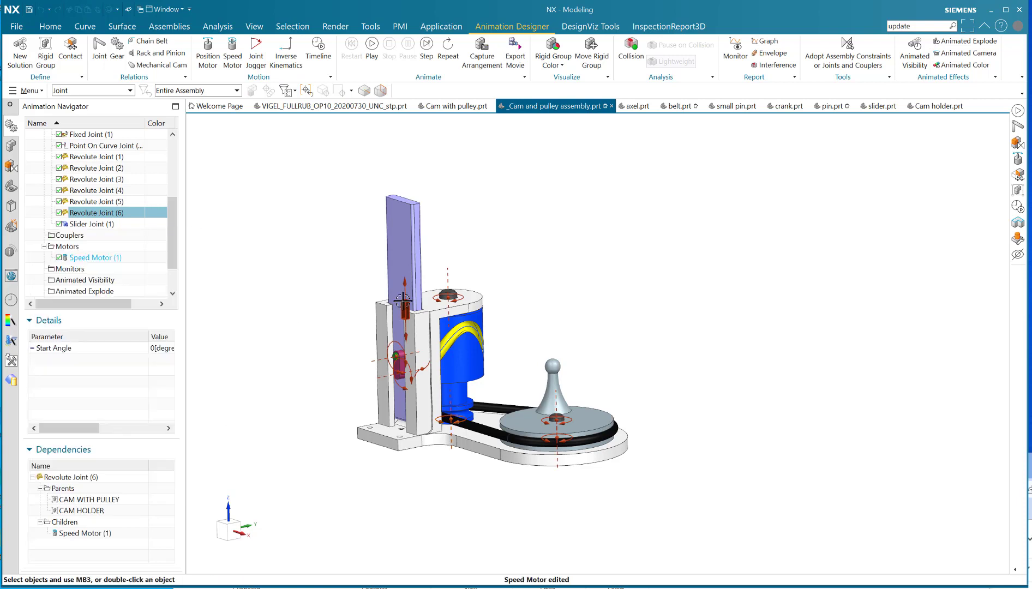
click(372, 48)
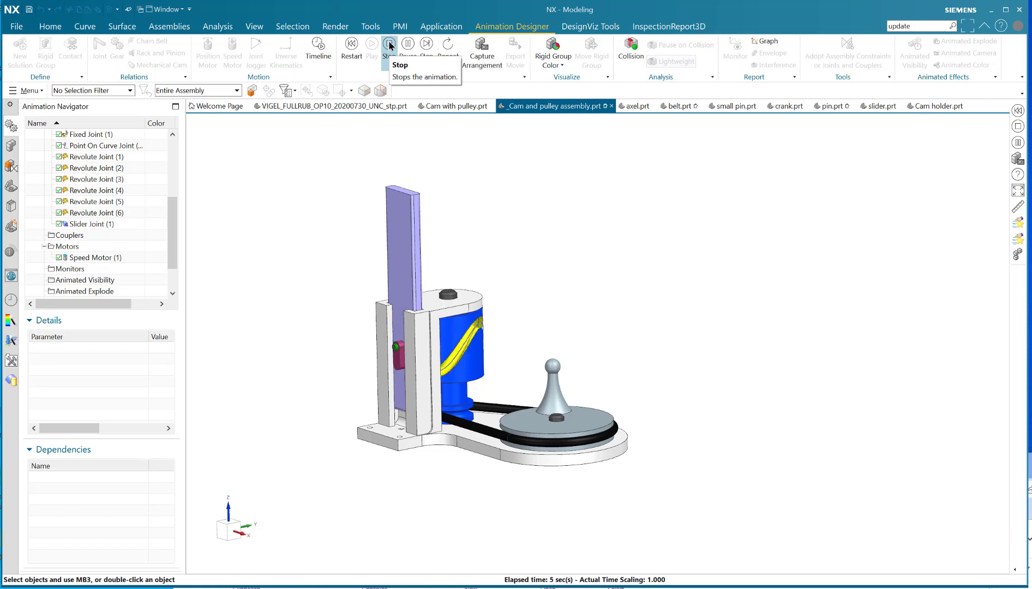
middle_drag(615, 272, 641, 322)
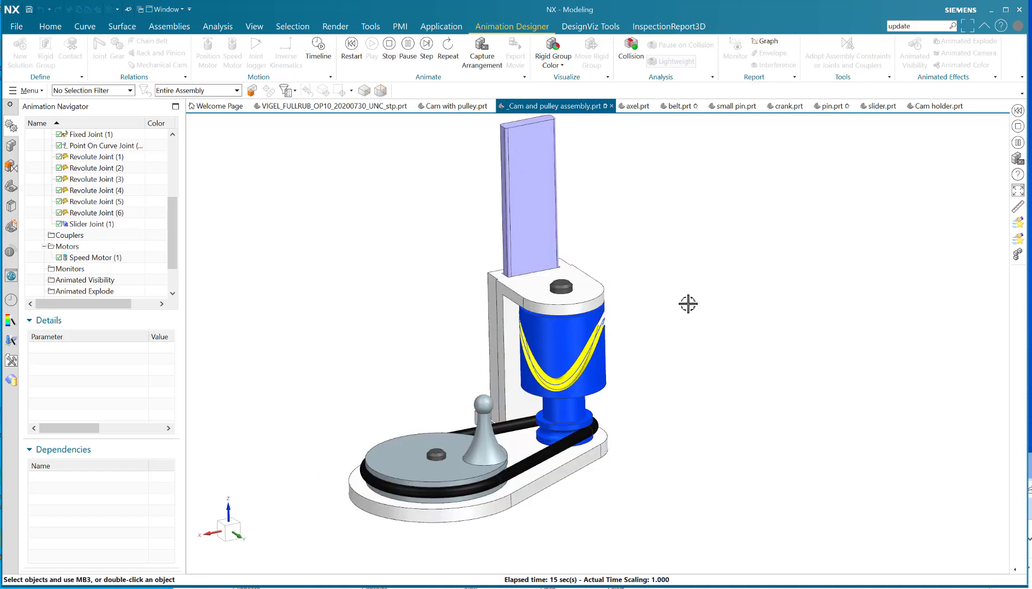
scroll(688, 303, down, 3)
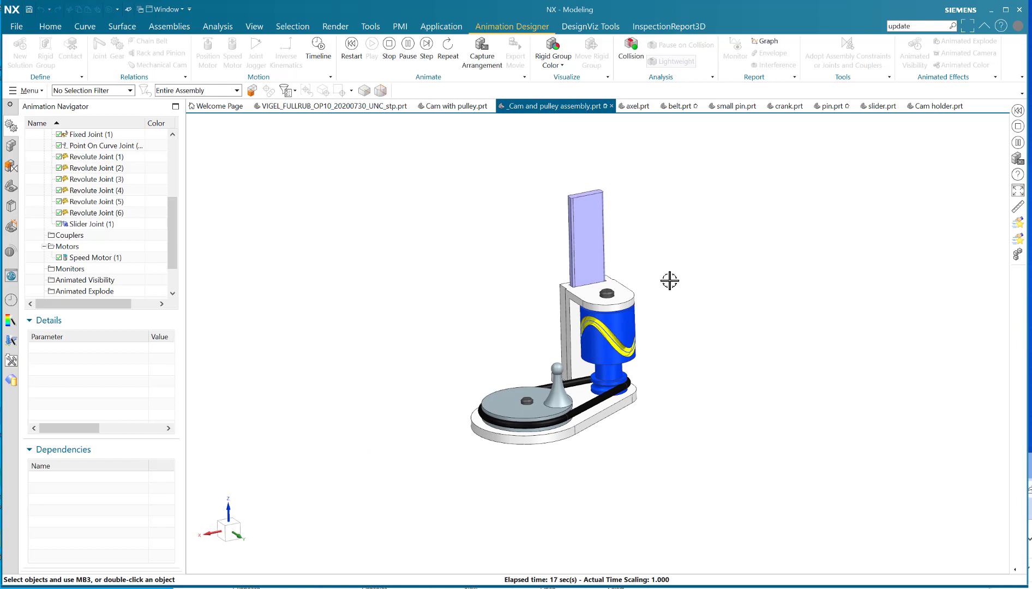
shift+middle_drag(697, 324, 597, 356)
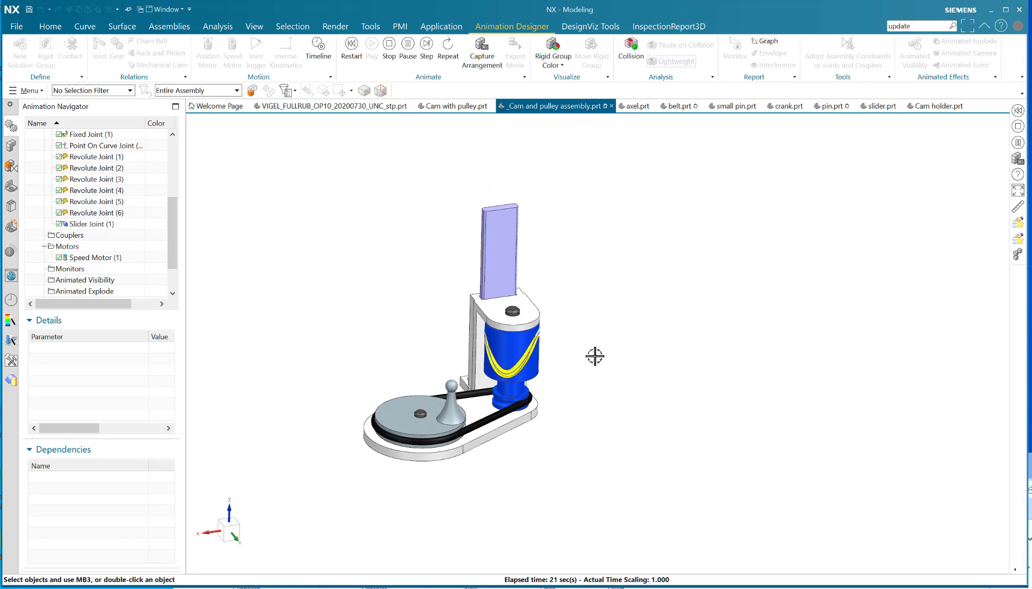